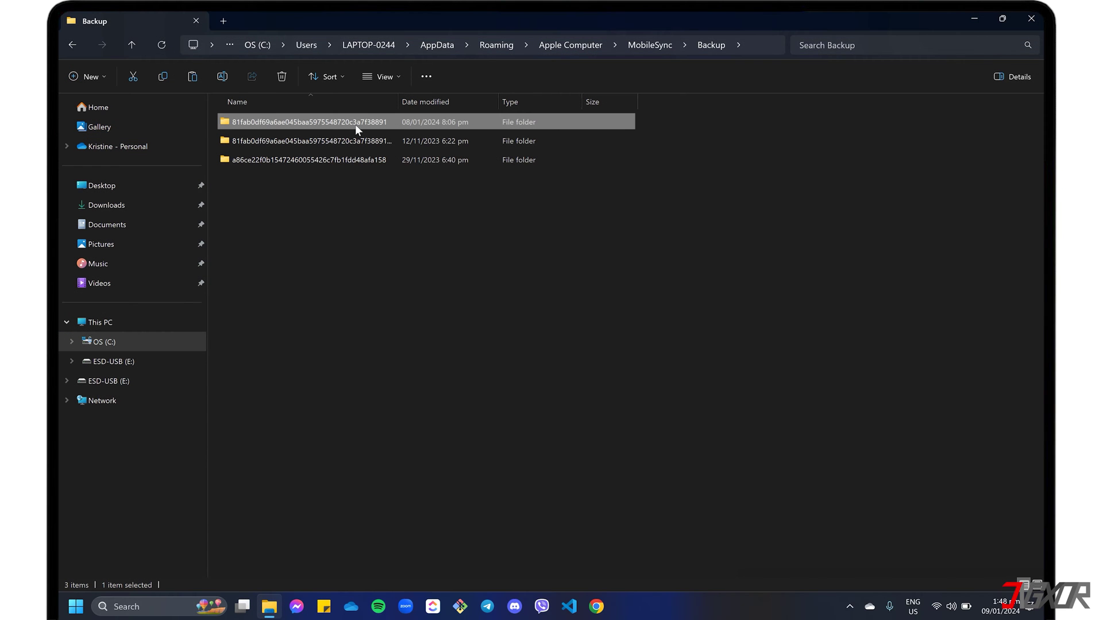
# - Copy the newest iPhone backup folder, the first one in the MobileSync Backup listing
pyautogui.rightClick(355, 124)
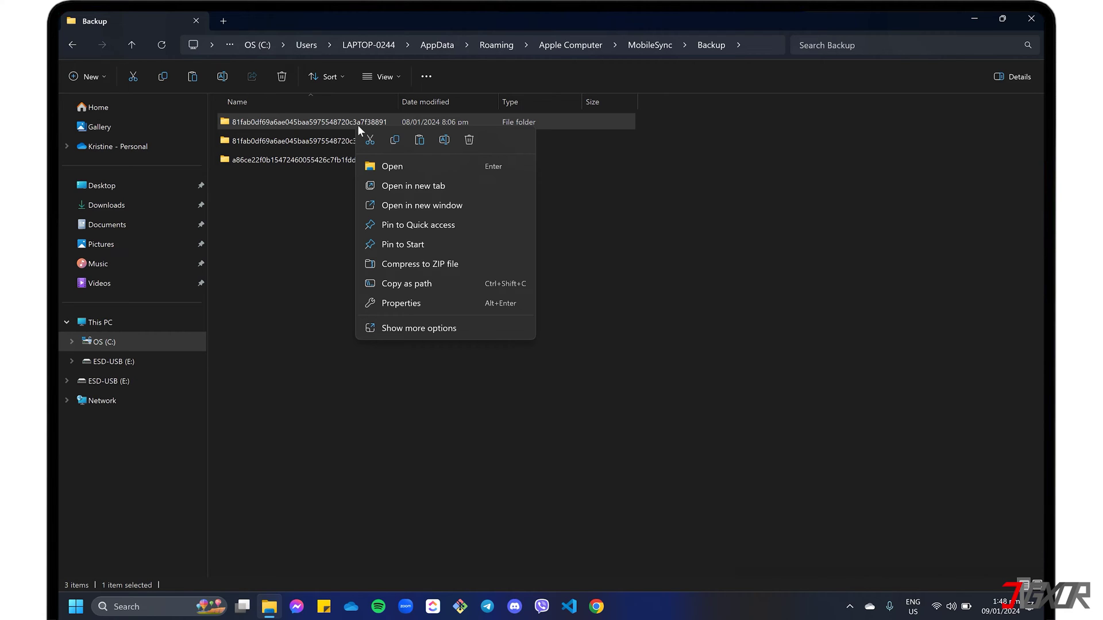
pyautogui.click(397, 140)
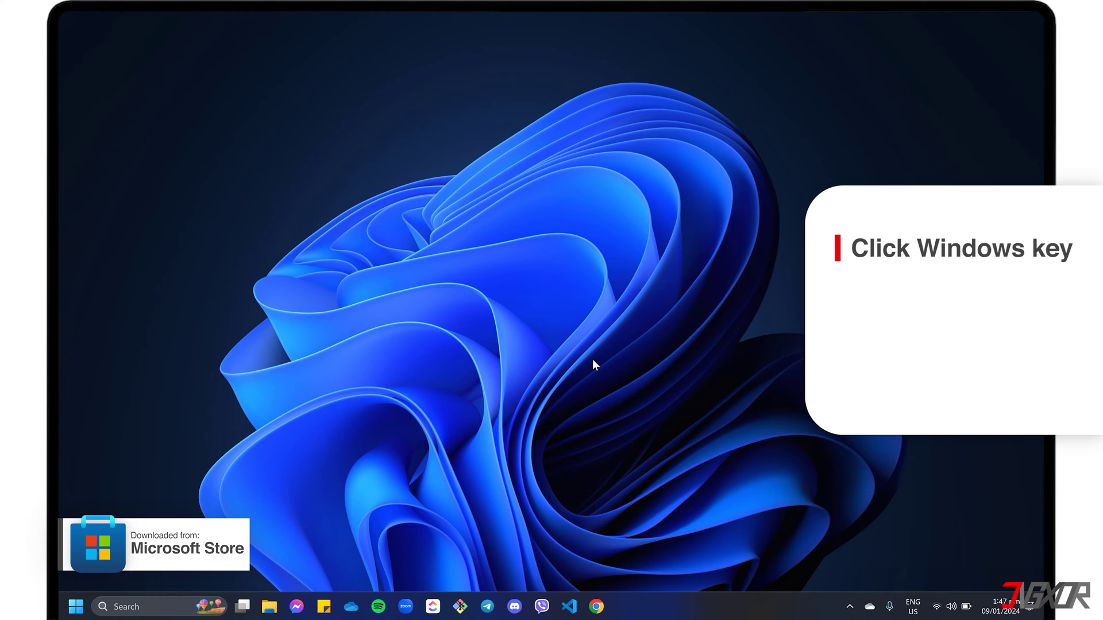
# - Open the user profile folder by searching %userprofile% from the Start menu
pyautogui.press('super')
pyautogui.press('super')
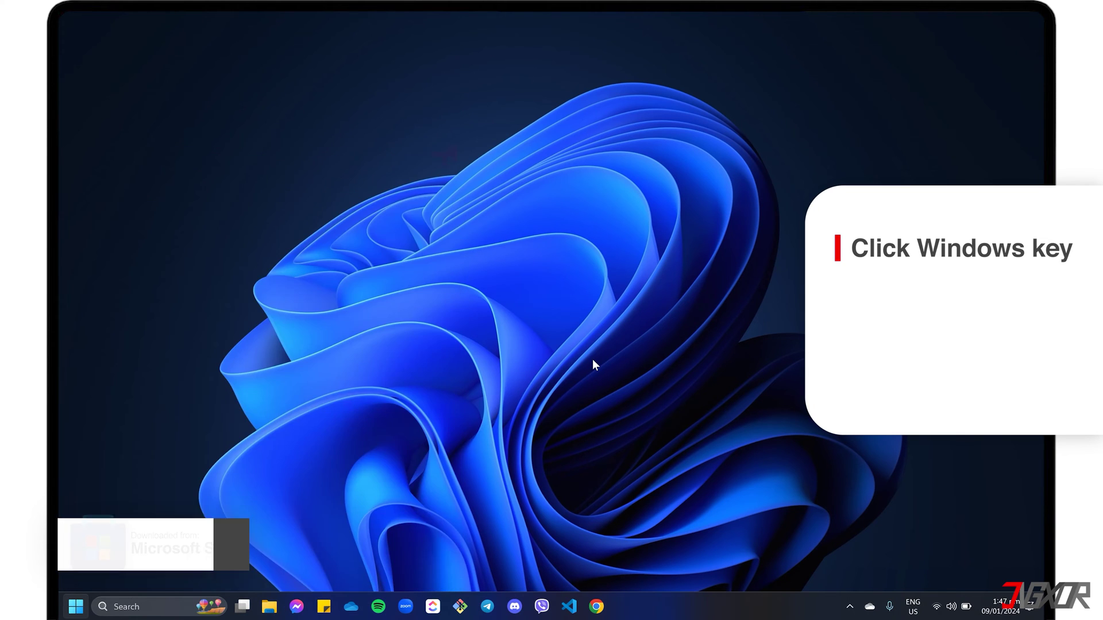
pyautogui.press('super')
pyautogui.write('%userprofile%')
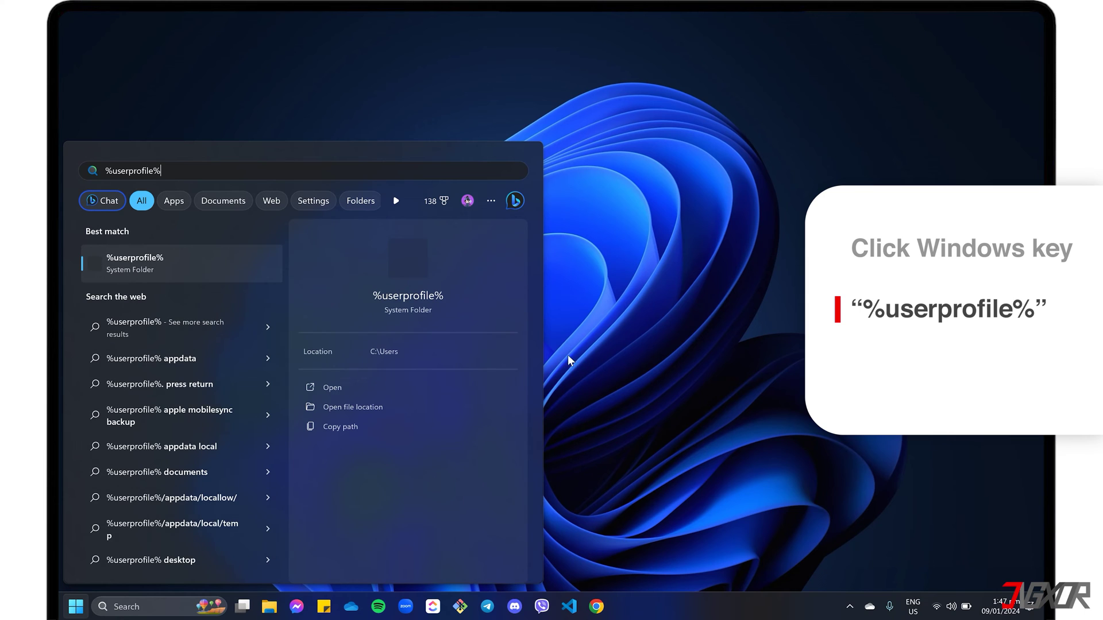
pyautogui.click(187, 266)
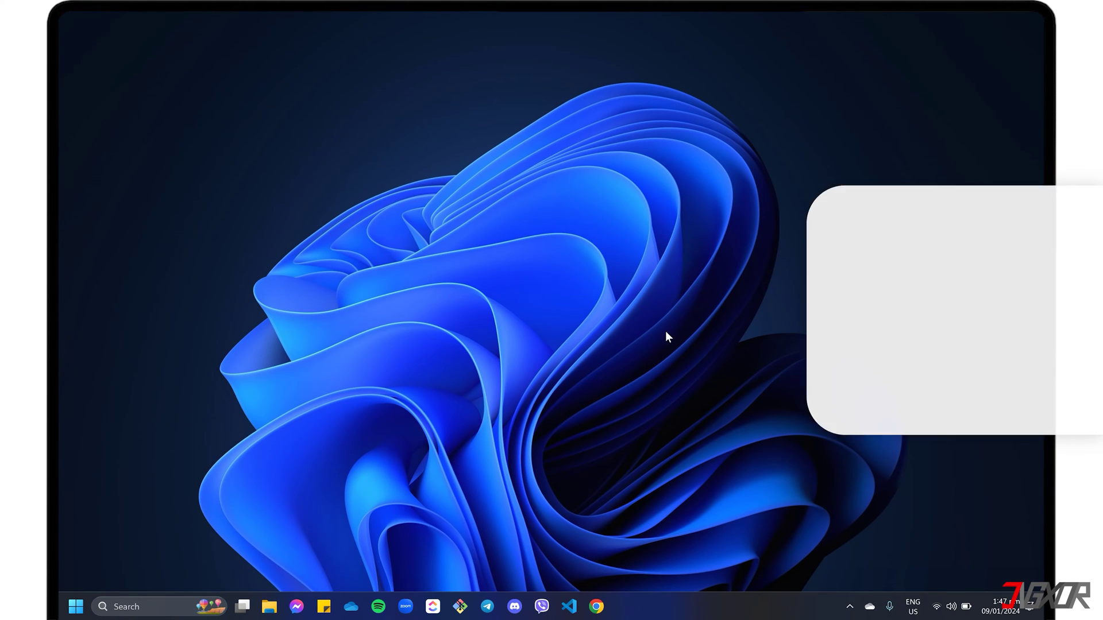
# - Open AppData\Roaming by searching %appdata% from the Start menu
pyautogui.press('super')
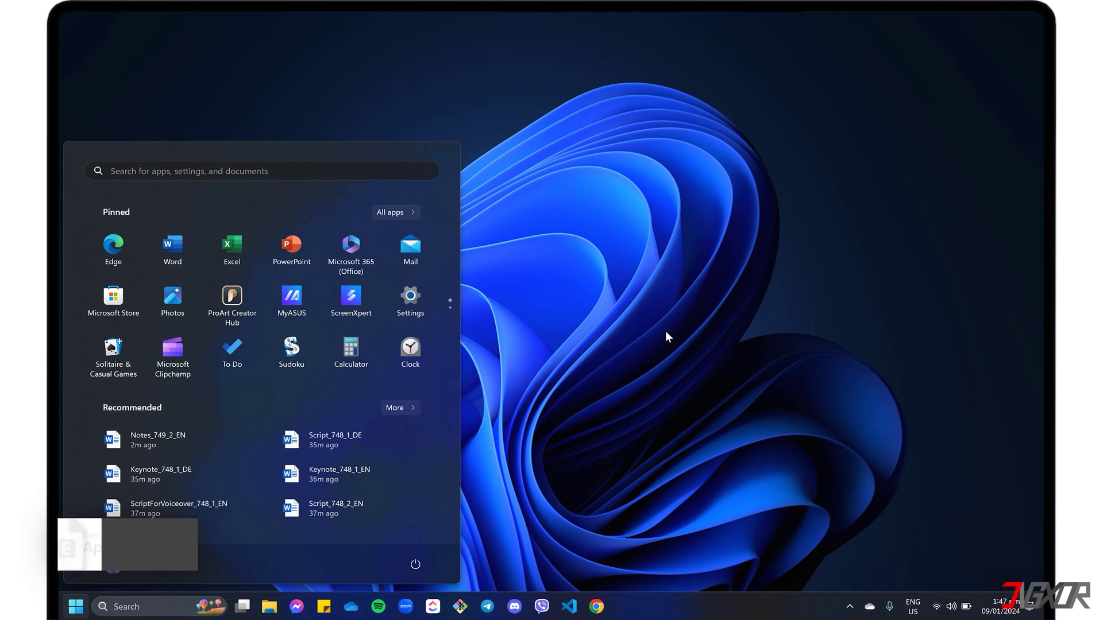
pyautogui.write('%appdata%')
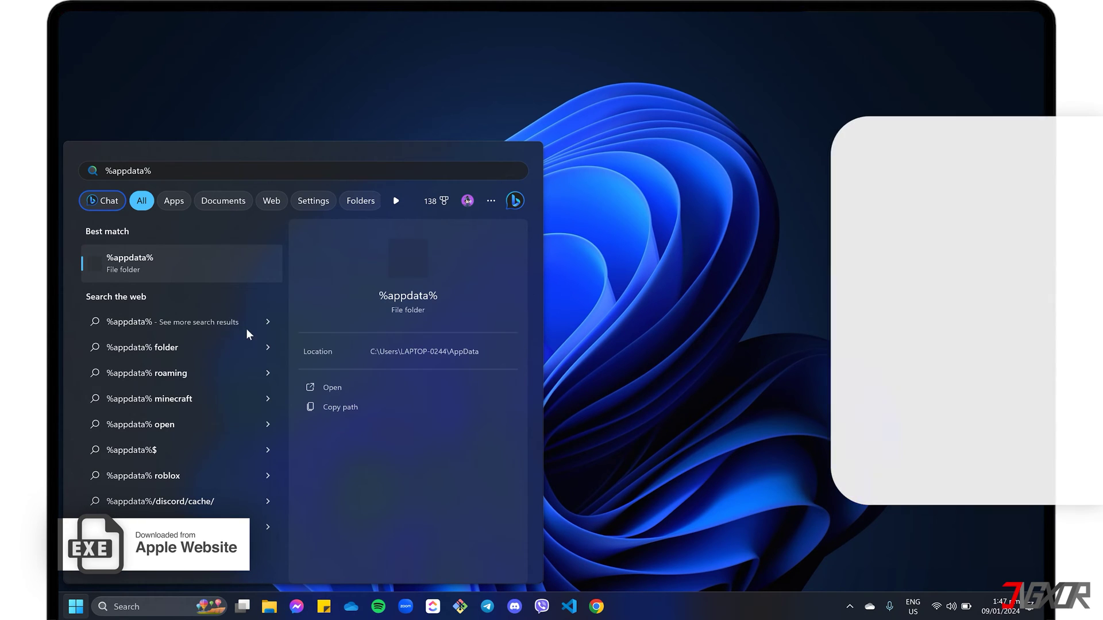
pyautogui.click(188, 267)
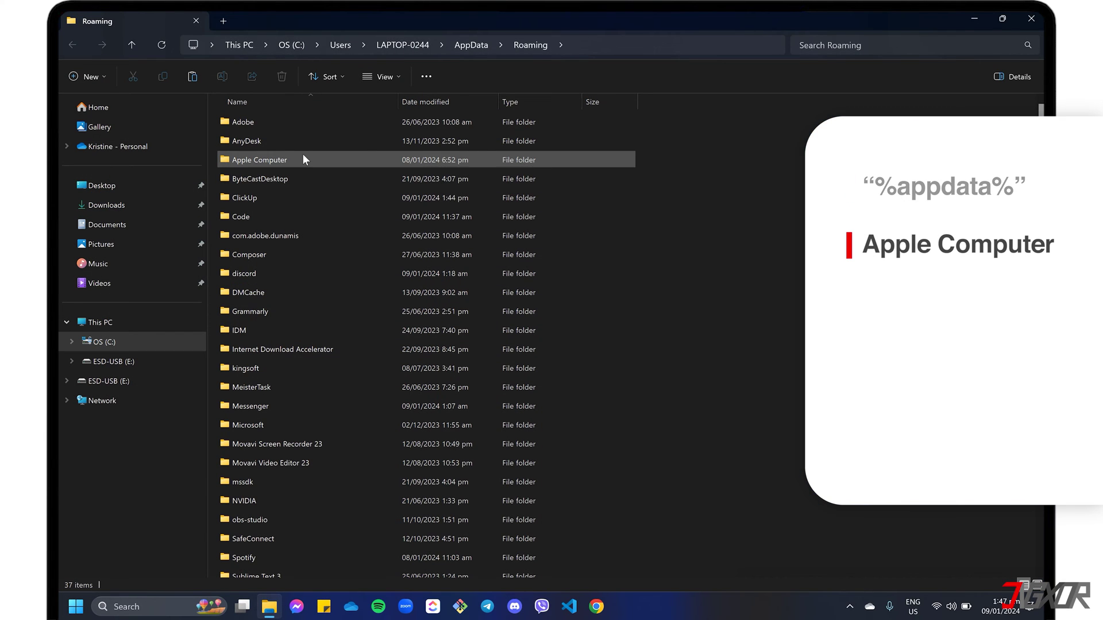
# - Go to Apple Computer > MobileSync > Backup and copy the newest backup folder
pyautogui.doubleClick(303, 155)
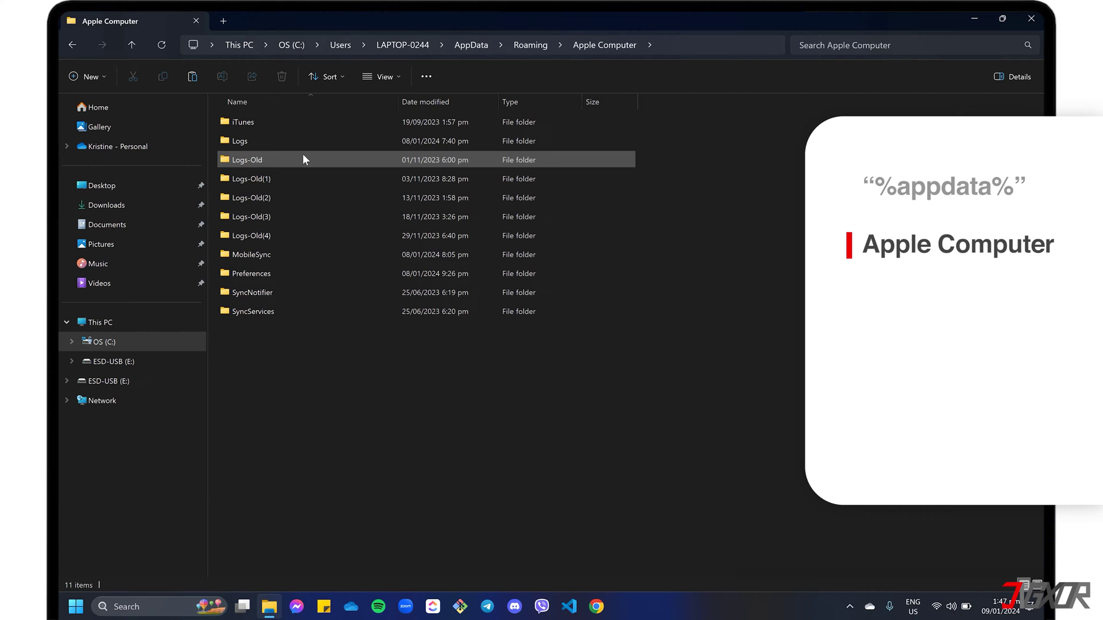
pyautogui.doubleClick(295, 254)
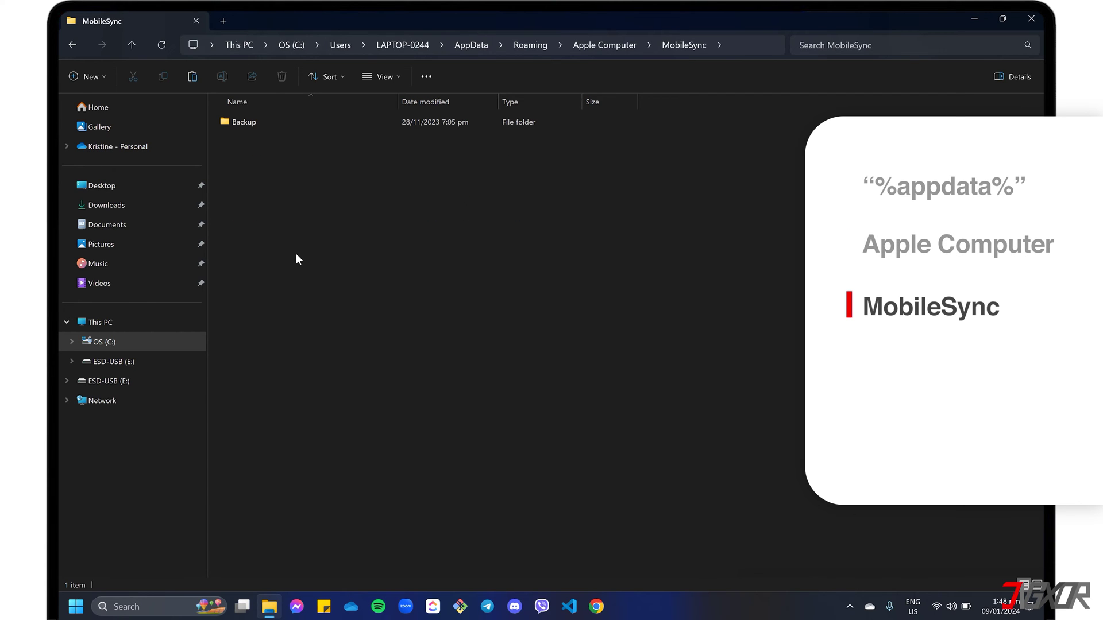
pyautogui.doubleClick(294, 120)
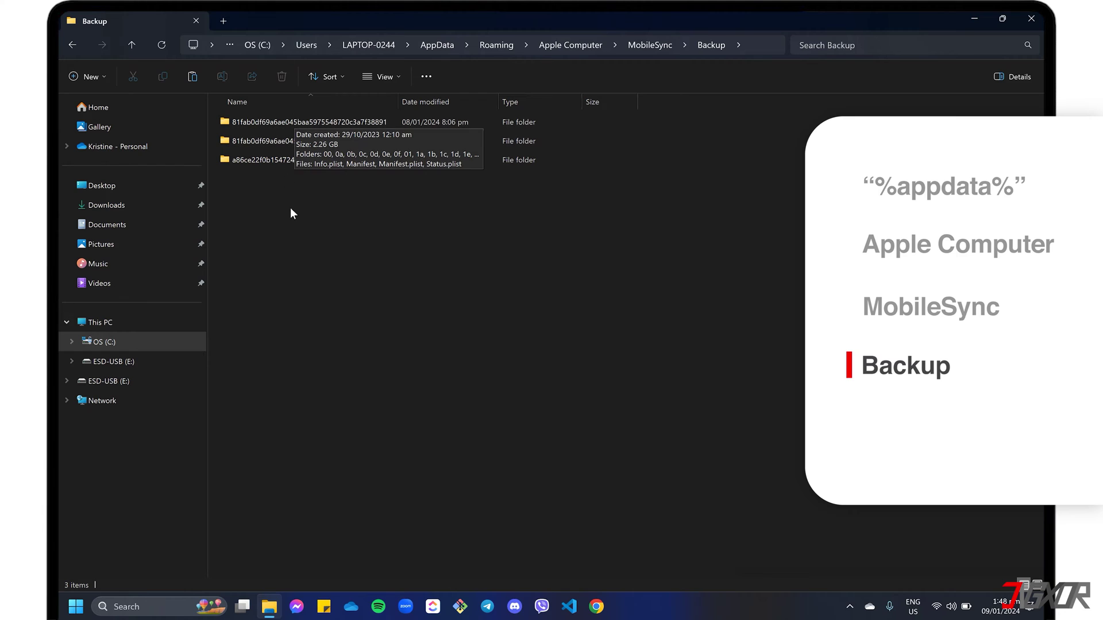
pyautogui.click(355, 124)
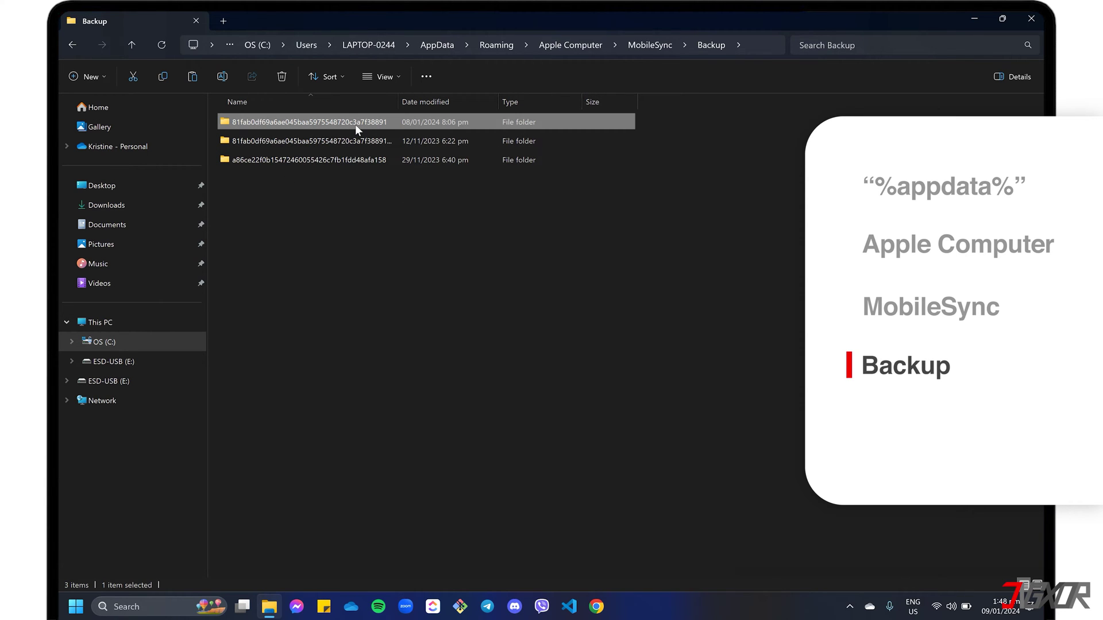
pyautogui.rightClick(355, 124)
pyautogui.click(395, 141)
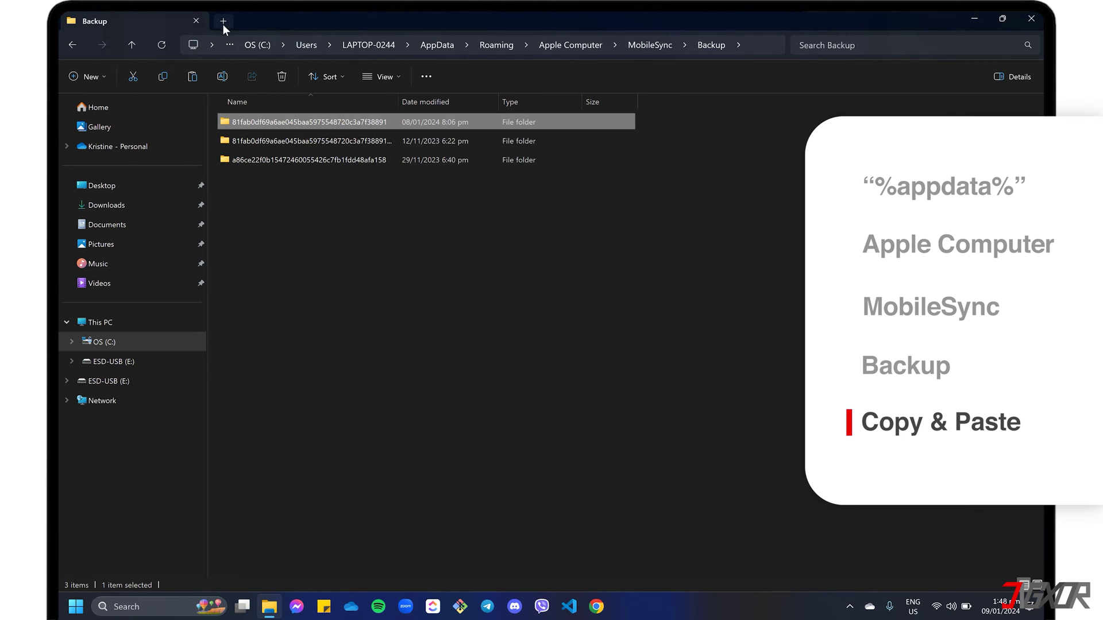
# - Paste the backup folder onto the ESD-USB (E:) drive in a new tab
pyautogui.click(224, 22)
pyautogui.doubleClick(407, 123)
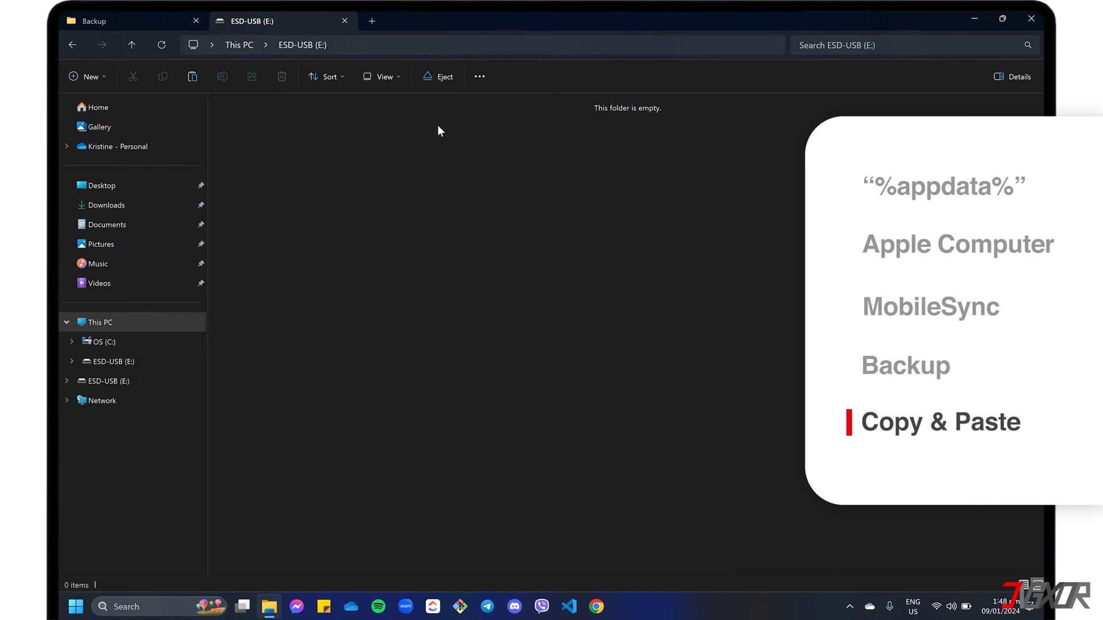
pyautogui.rightClick(451, 185)
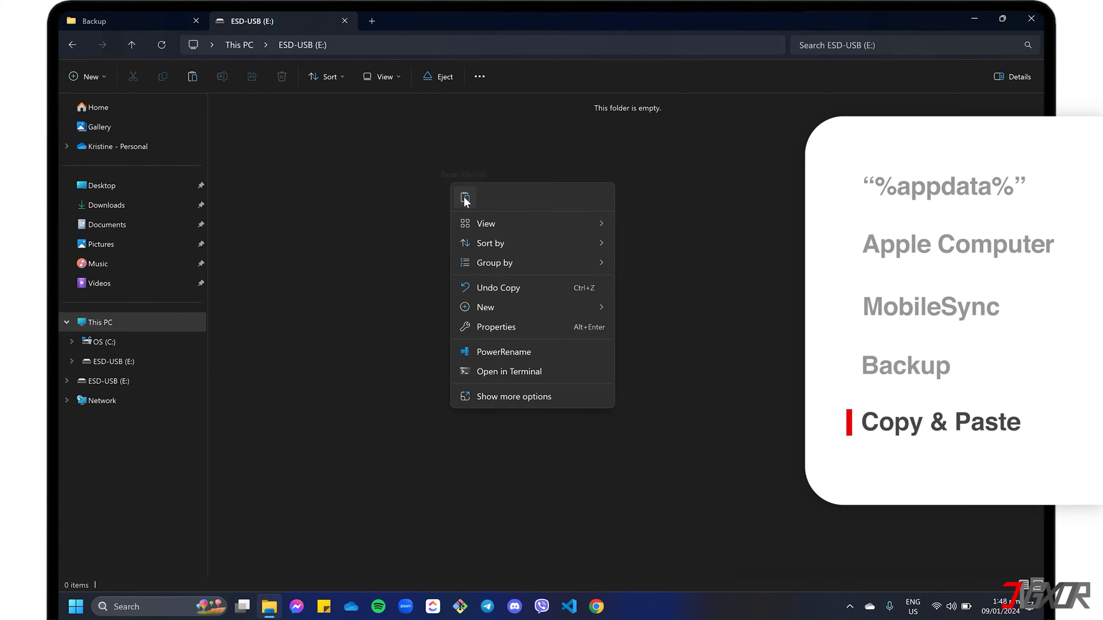
pyautogui.click(465, 197)
pyautogui.click(675, 226)
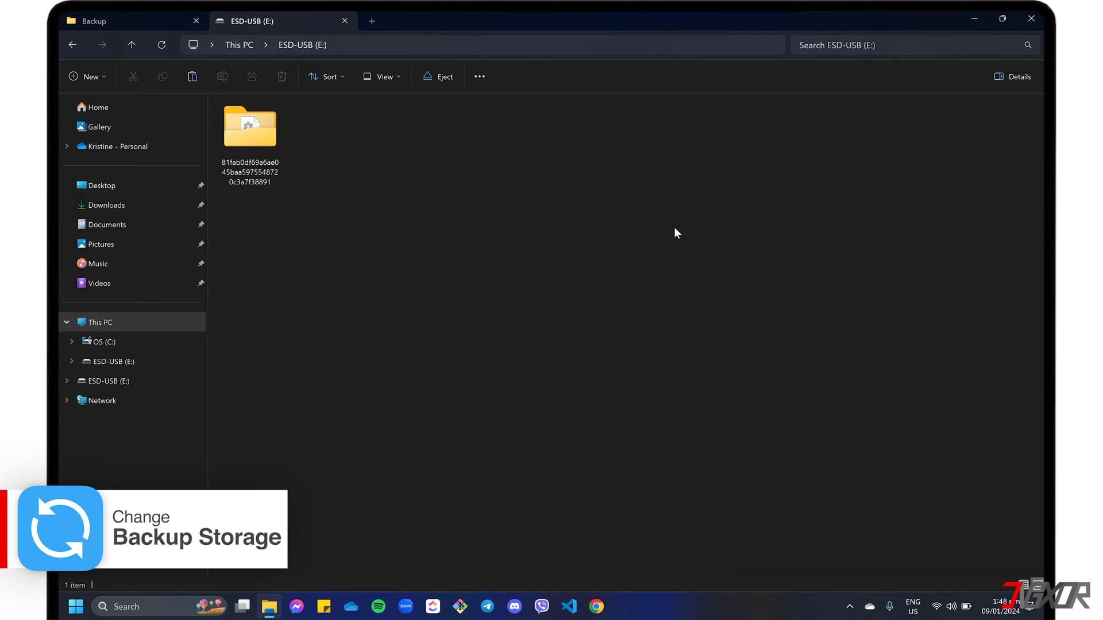
# - Paste MobileSync's whole Backup folder onto ESD-USB (E:) beside the first copied folder
pyautogui.click(169, 23)
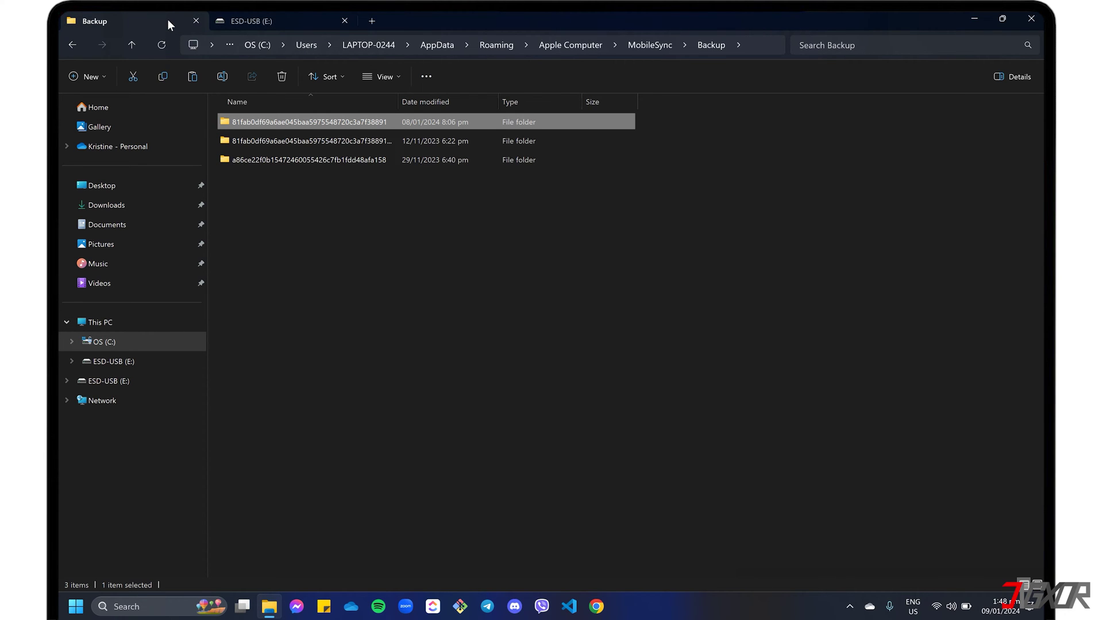
pyautogui.click(649, 46)
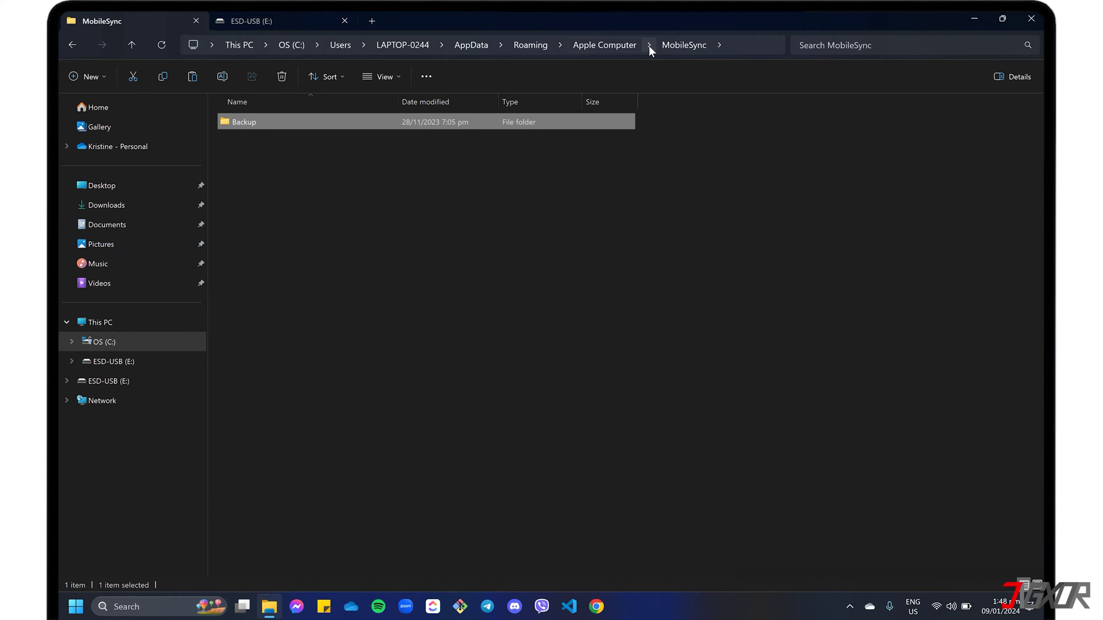
pyautogui.click(502, 190)
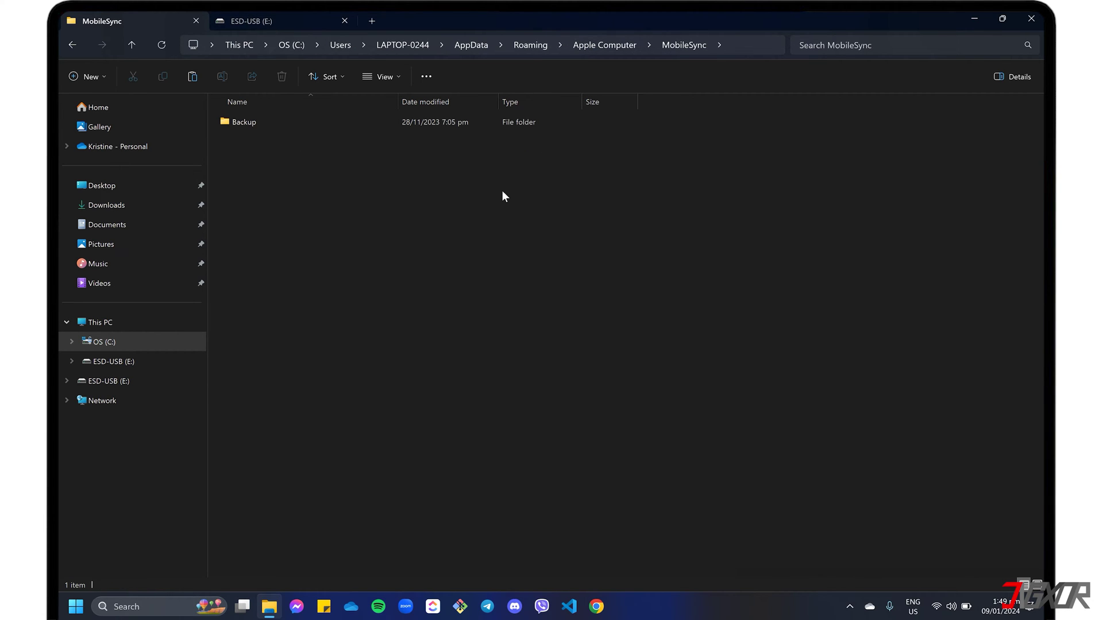
pyautogui.click(295, 17)
pyautogui.rightClick(440, 168)
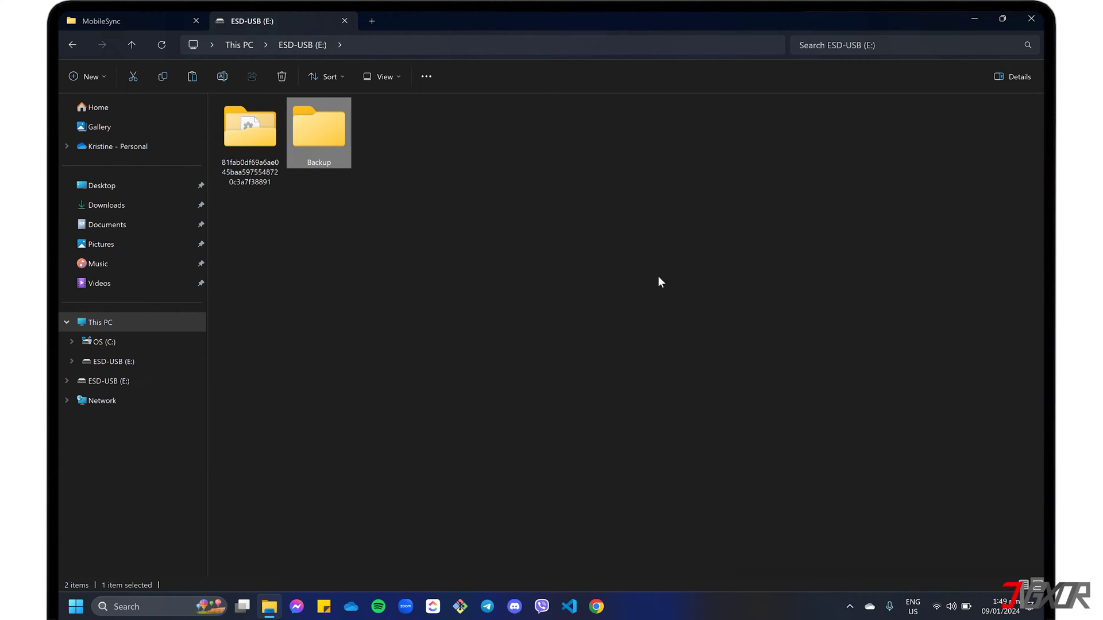
pyautogui.click(483, 279)
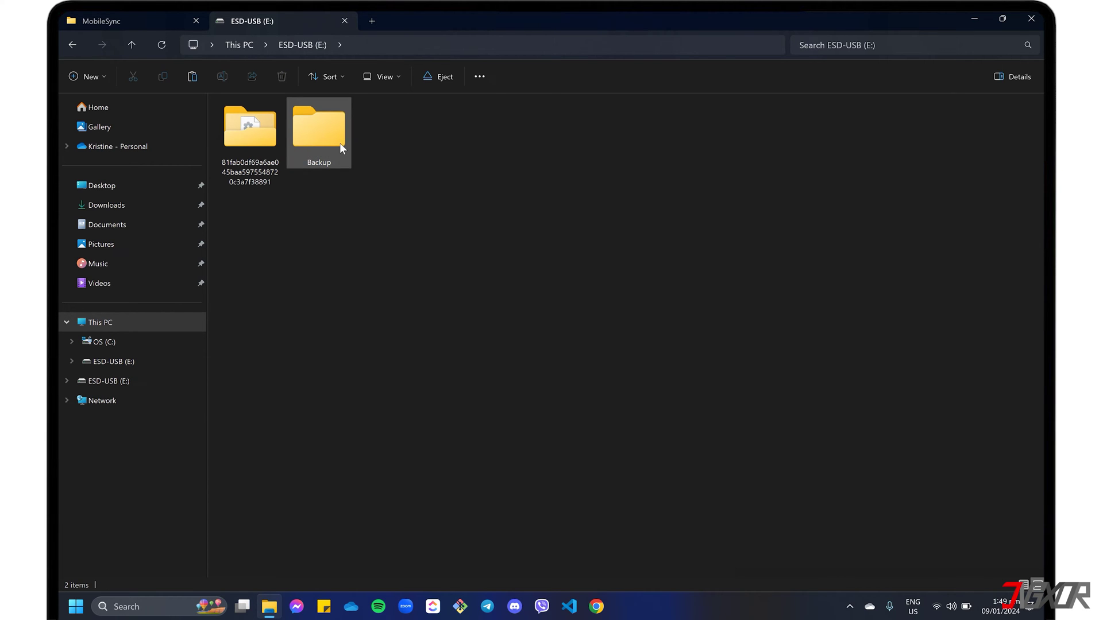
# - Rename MobileSync's Backup folder to Backup-Previous-Folder
pyautogui.click(146, 18)
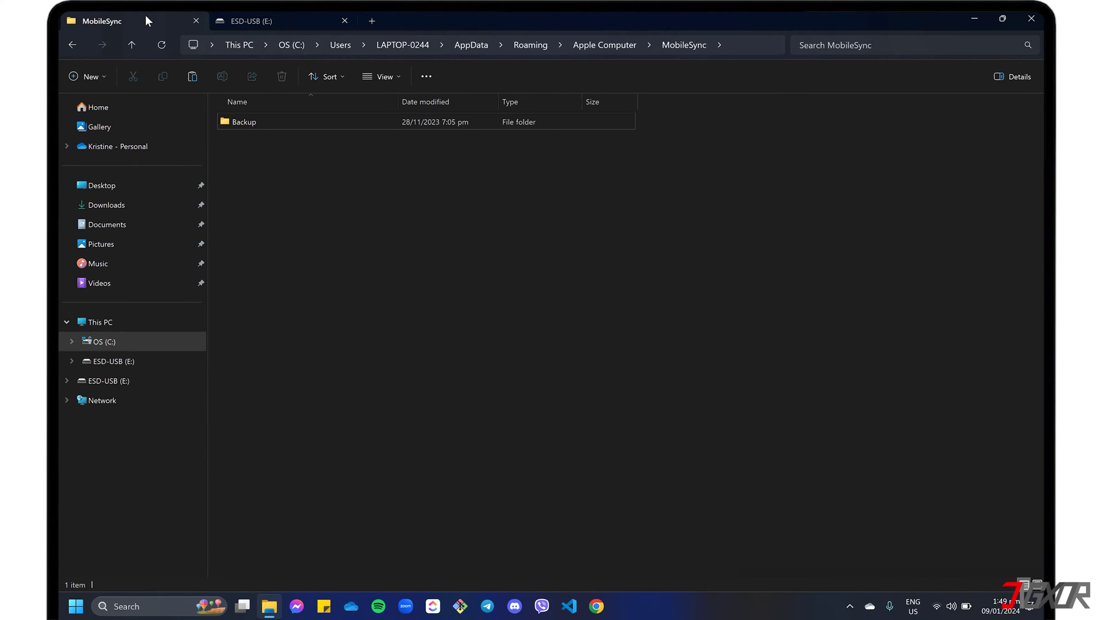
pyautogui.click(287, 120)
pyautogui.press('F2')
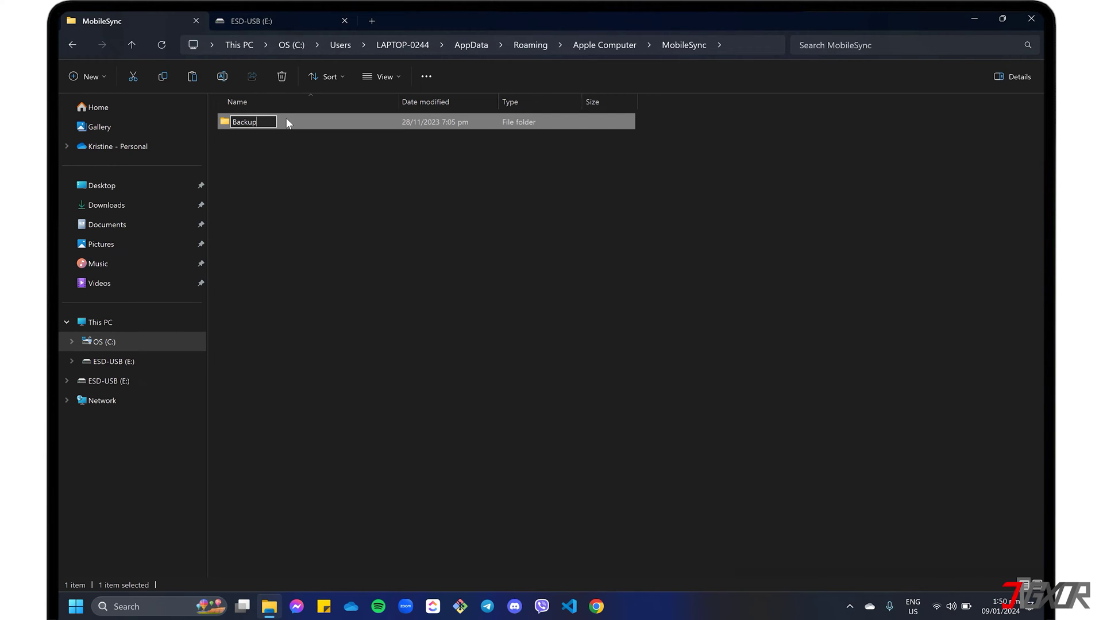
pyautogui.write('-Prev')
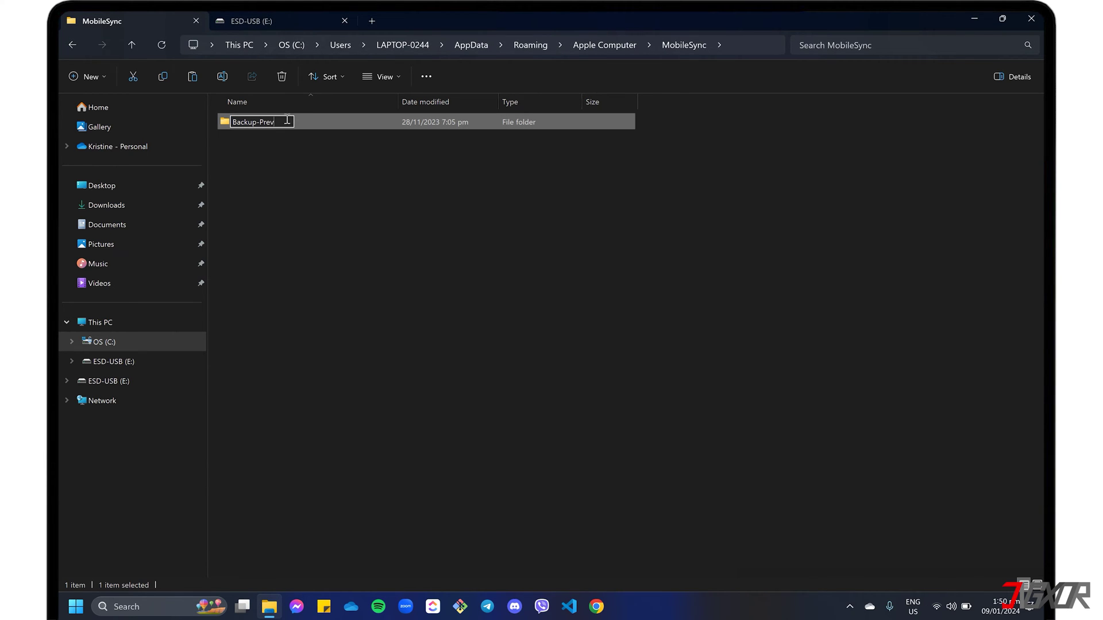
pyautogui.write('ious-Folder')
pyautogui.press('Return')
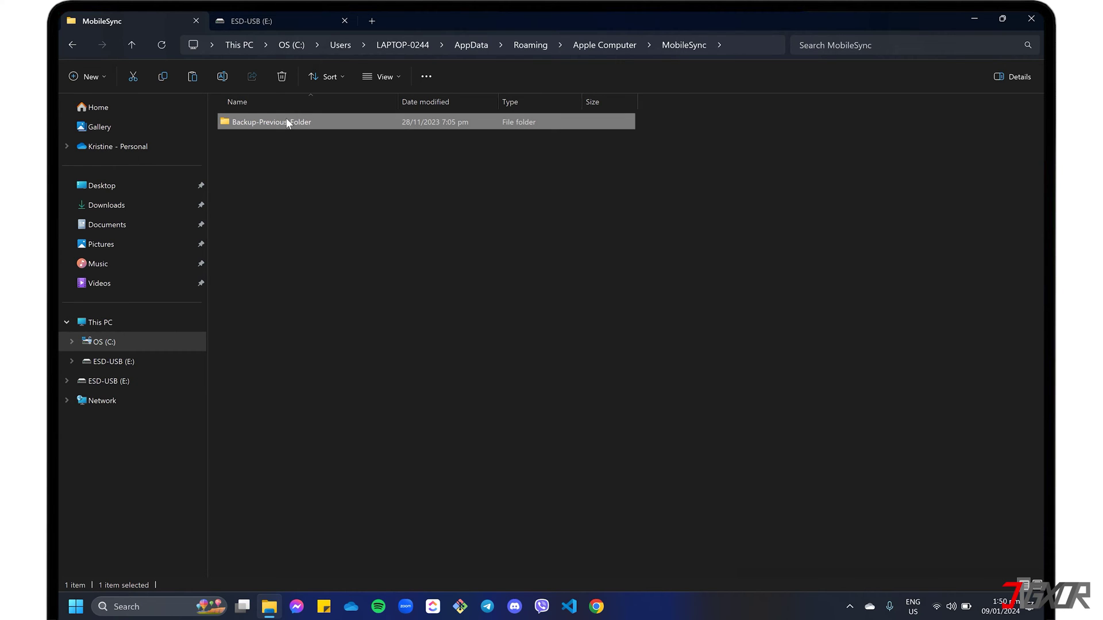
pyautogui.click(498, 197)
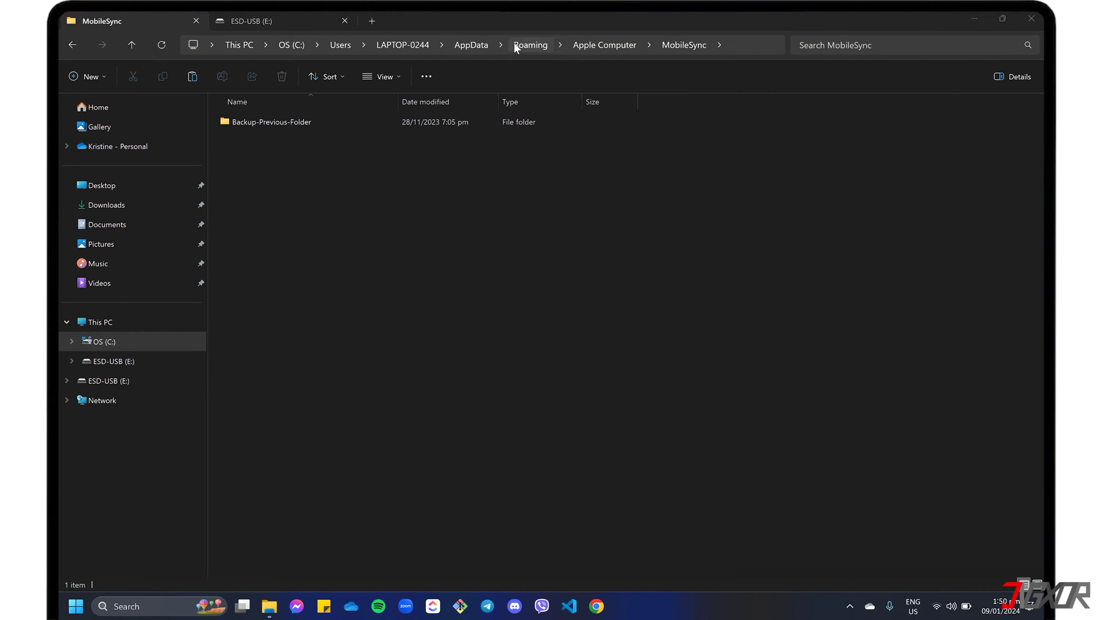
# - Launch Command Prompt at MobileSync via cmd in the address bar, snapped left beside Explorer
pyautogui.click(736, 43)
pyautogui.click(735, 44)
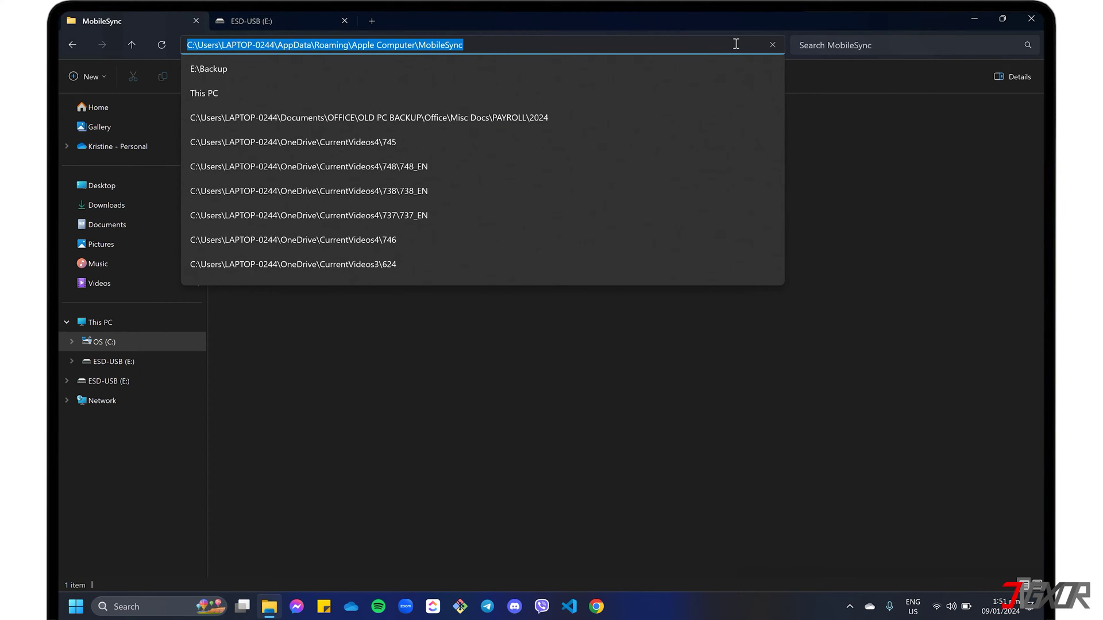
pyautogui.write('cmd')
pyautogui.press('Return')
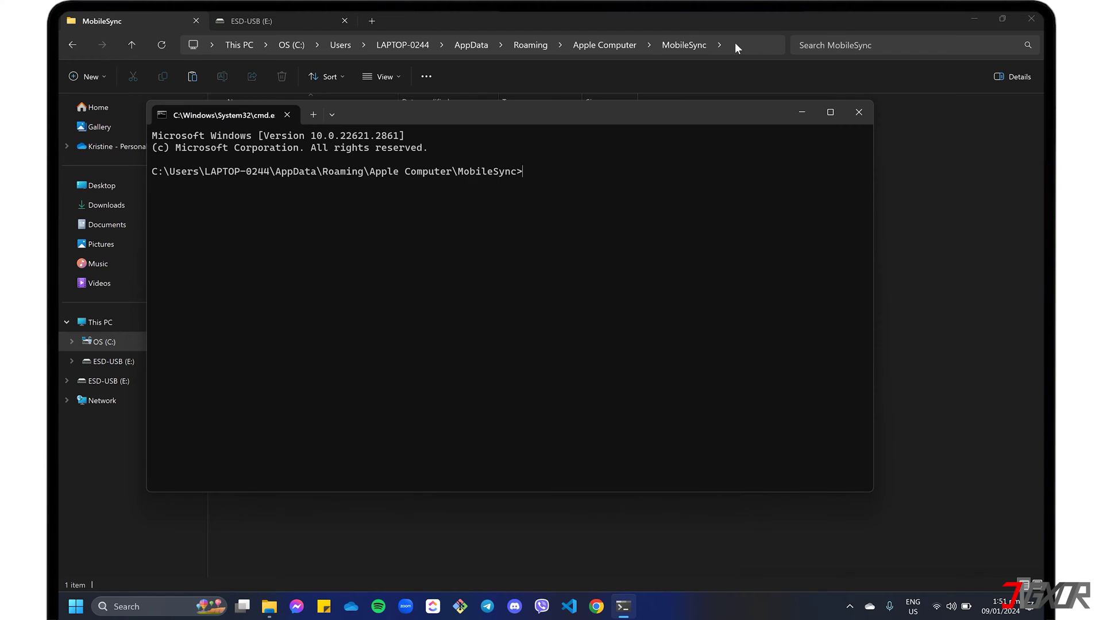
pyautogui.press('super+Left')
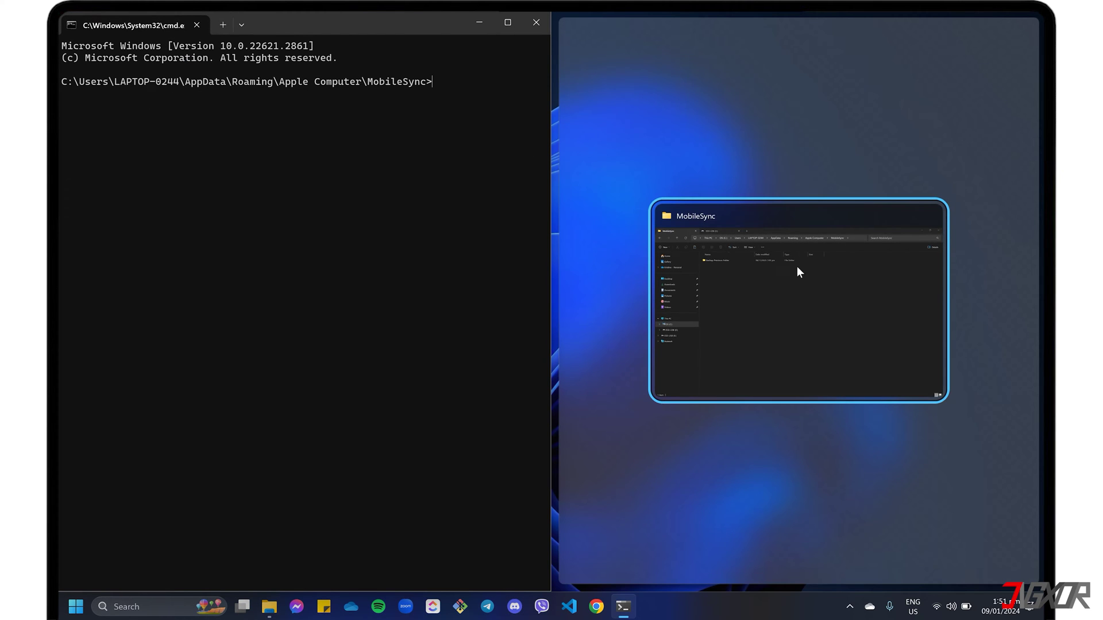
pyautogui.click(811, 316)
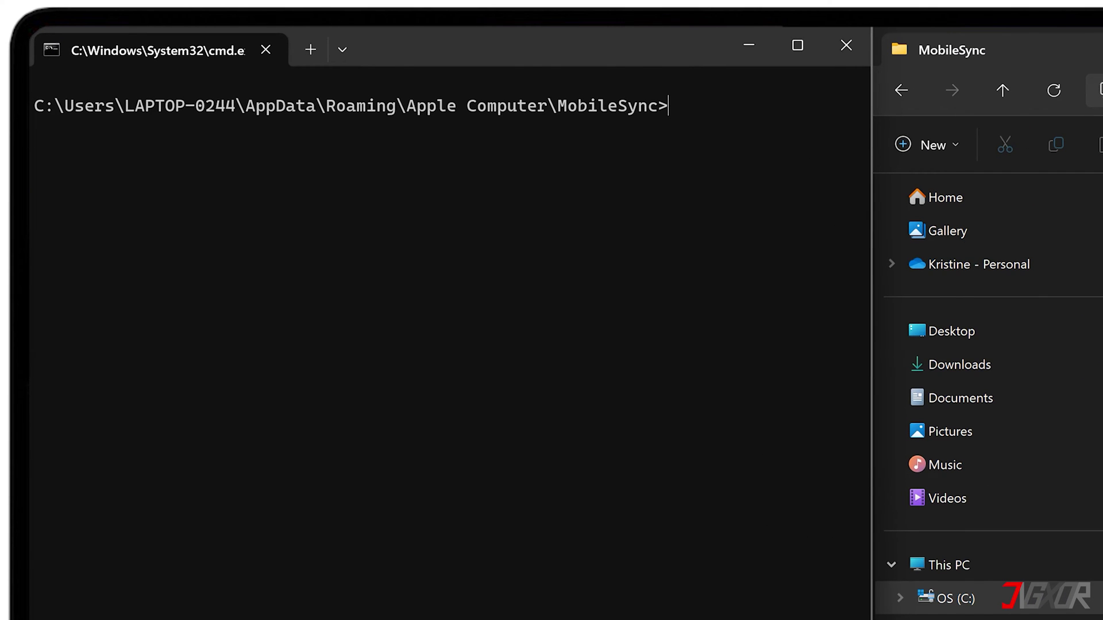
# - Type mklink /J "<MobileSync path>\Backup" " using the copied MobileSync folder path
pyautogui.write('mk')
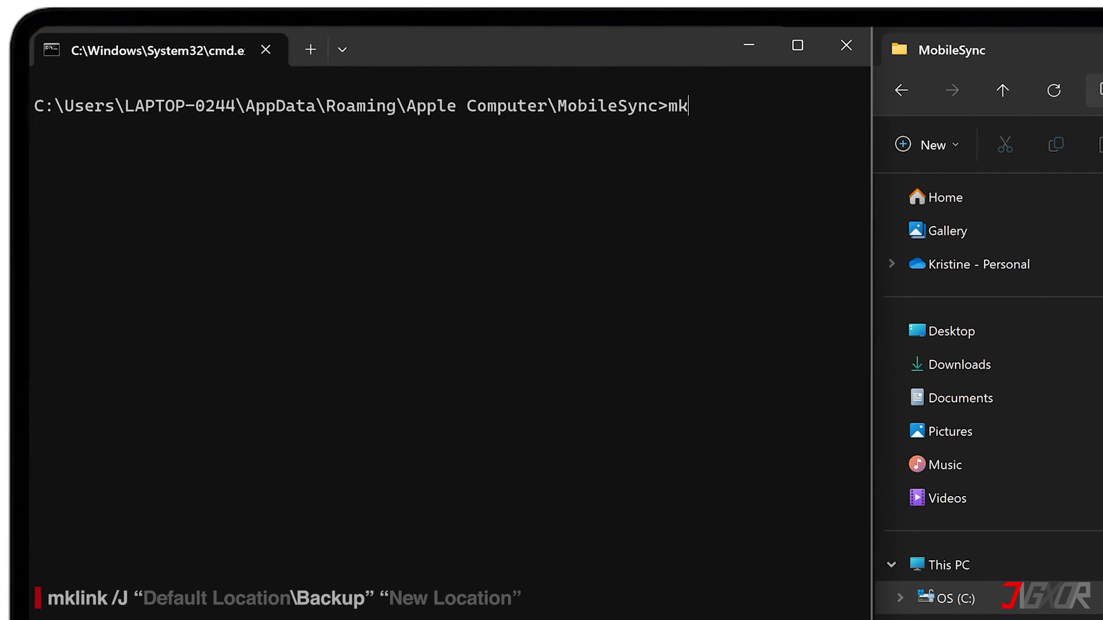
pyautogui.write('link /')
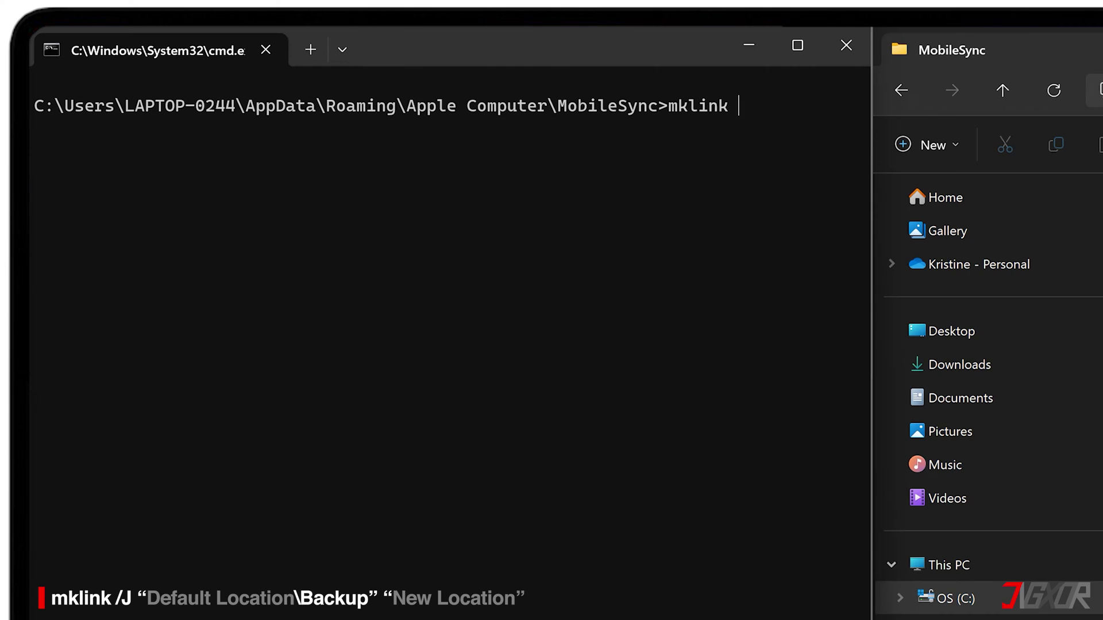
pyautogui.write('J "')
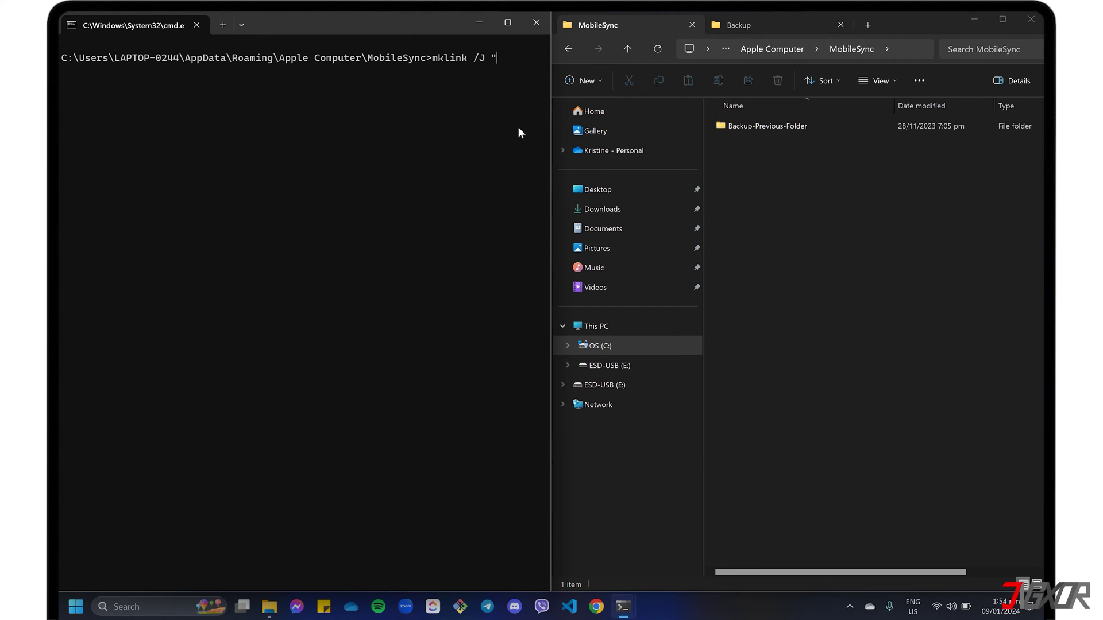
pyautogui.click(856, 180)
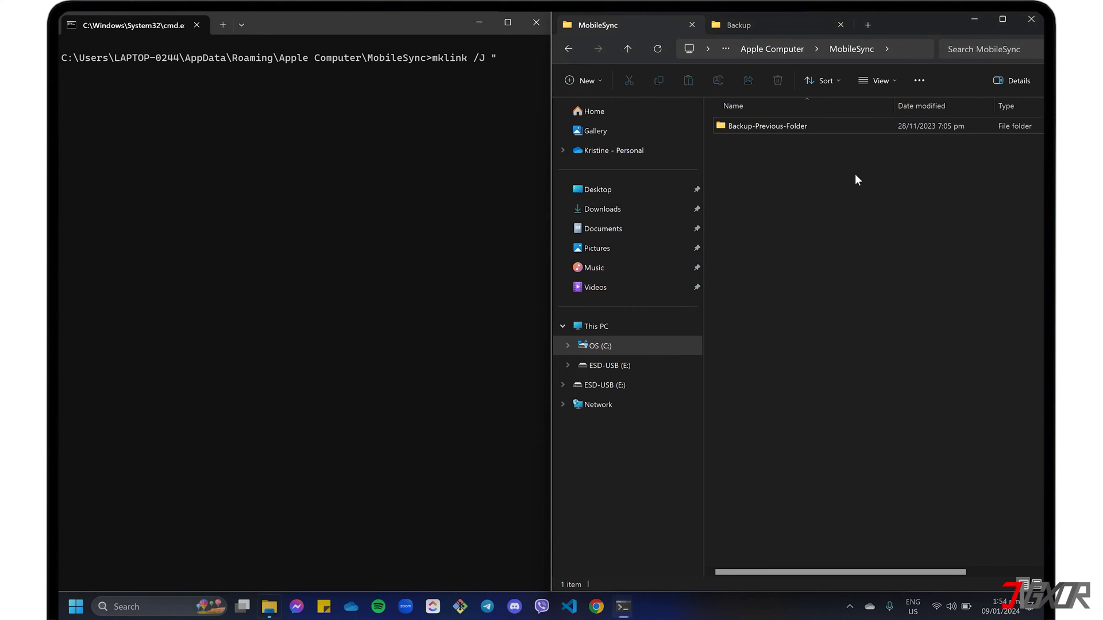
pyautogui.click(898, 49)
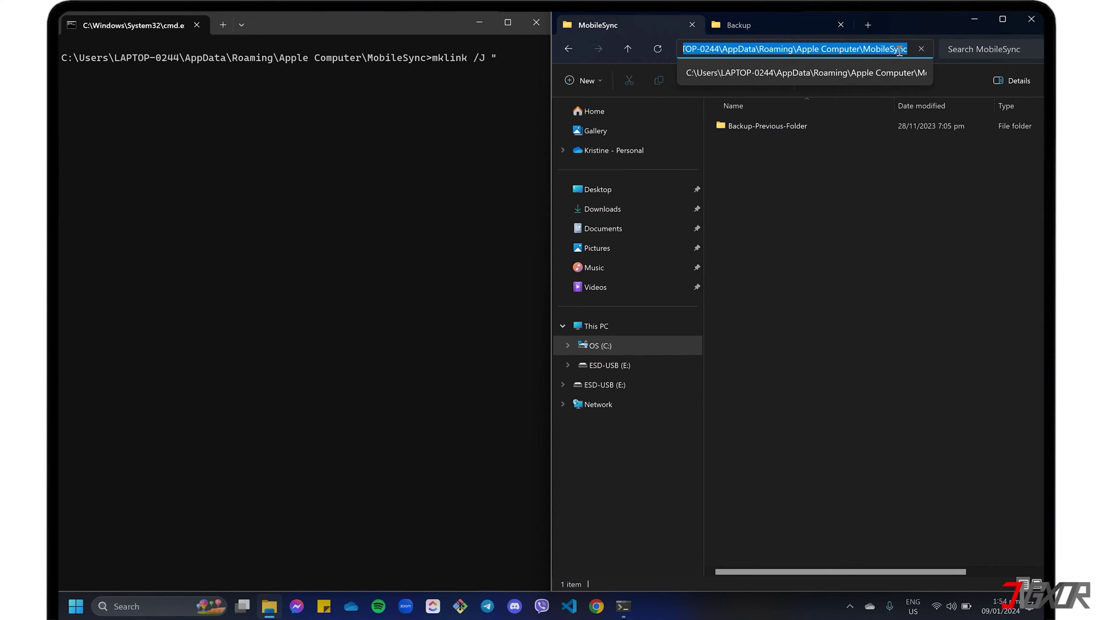
pyautogui.rightClick(899, 50)
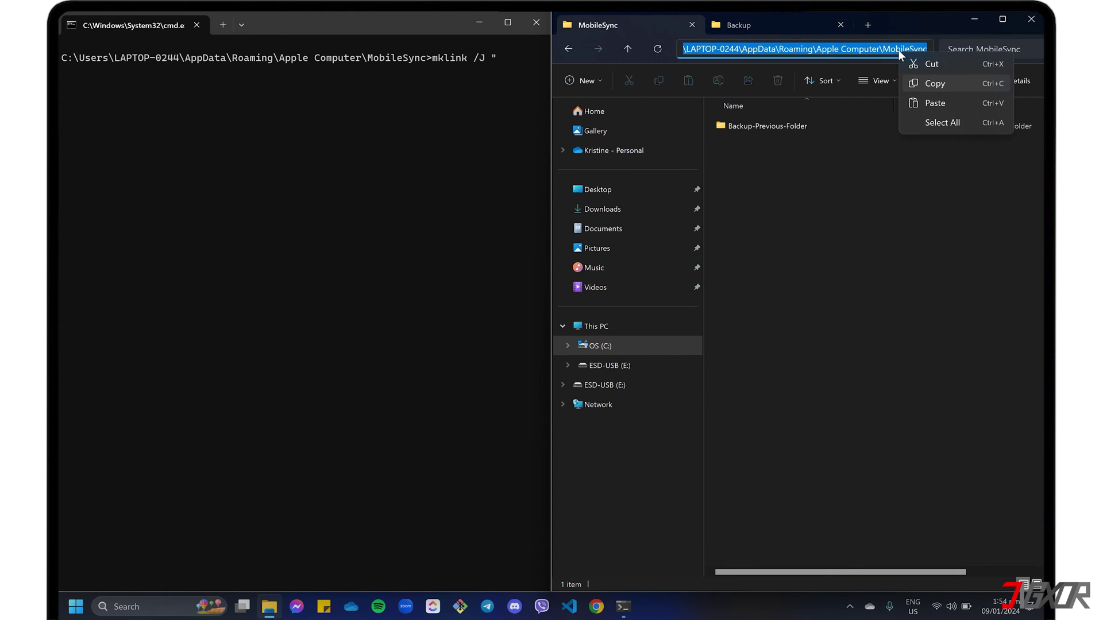
pyautogui.click(945, 83)
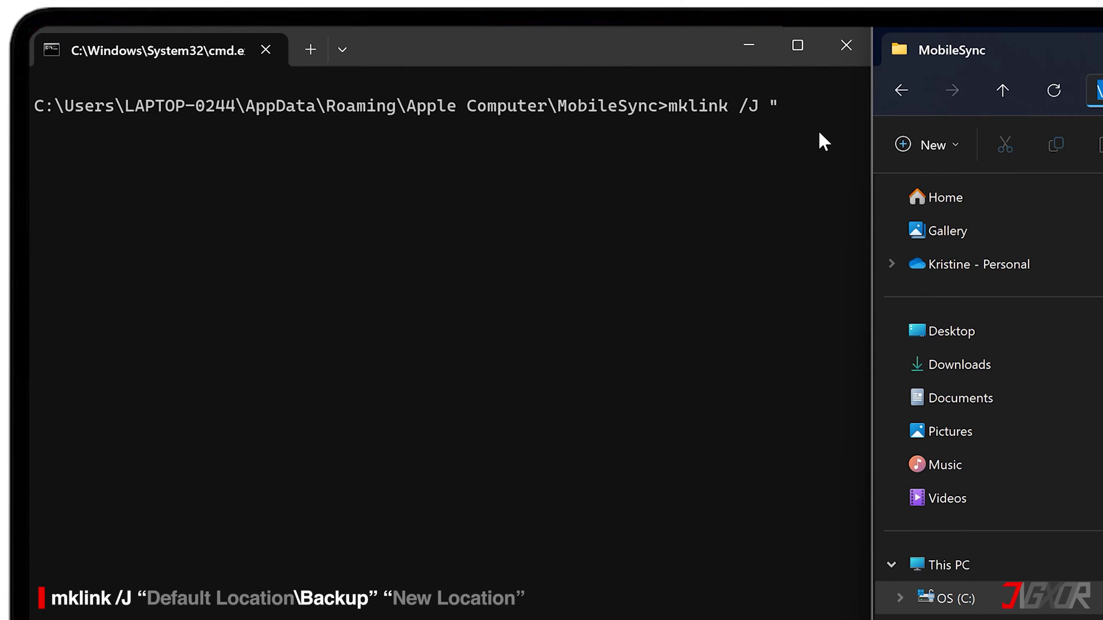
pyautogui.click(819, 134)
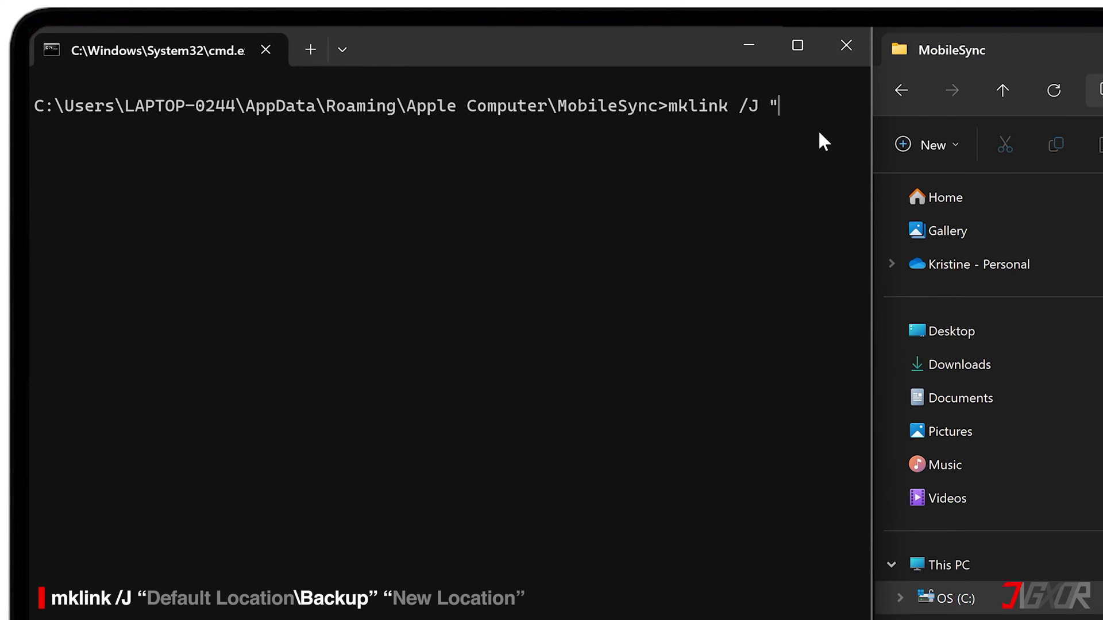
pyautogui.hotkey('ctrl', 'v')
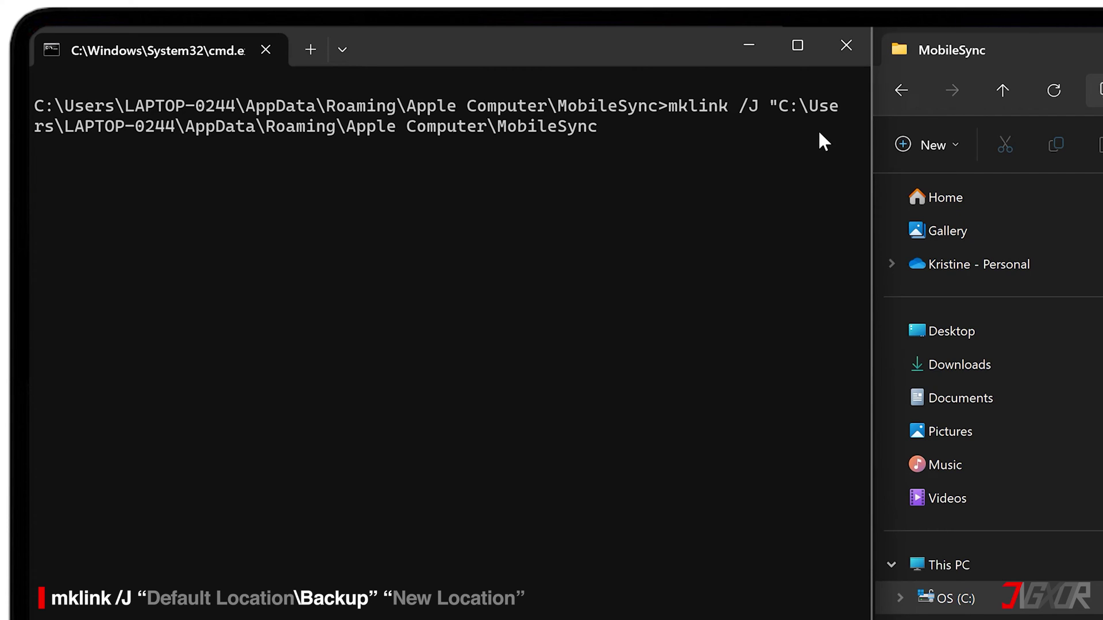
pyautogui.write('\\Backup" "')
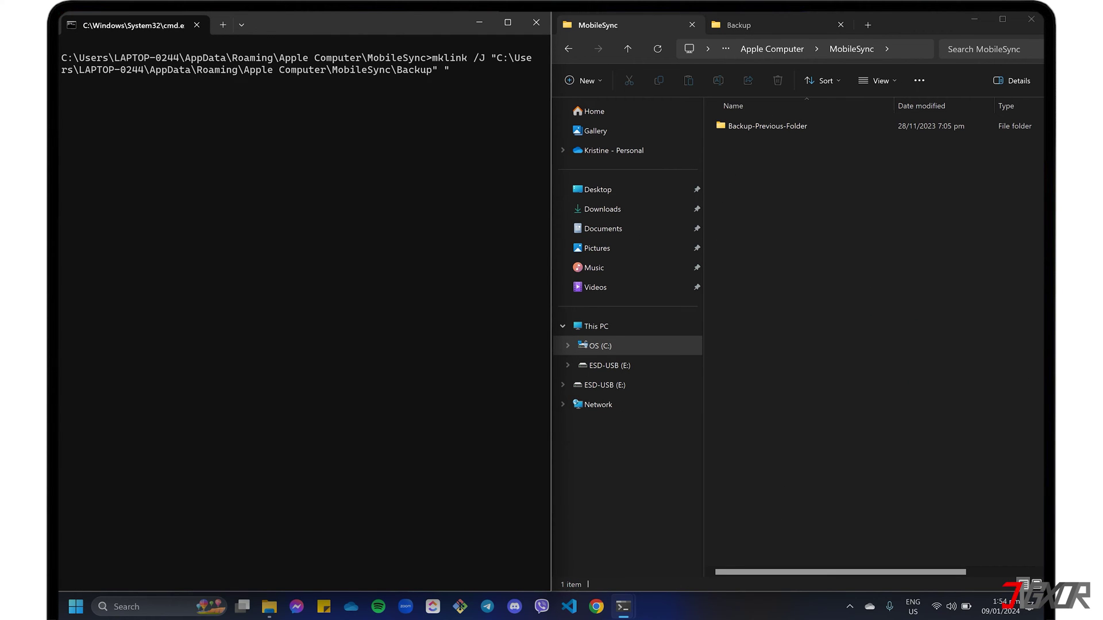
# - Open the Backup folder on ESD-USB (E:) and select its E:\Backup path for copying
pyautogui.click(788, 208)
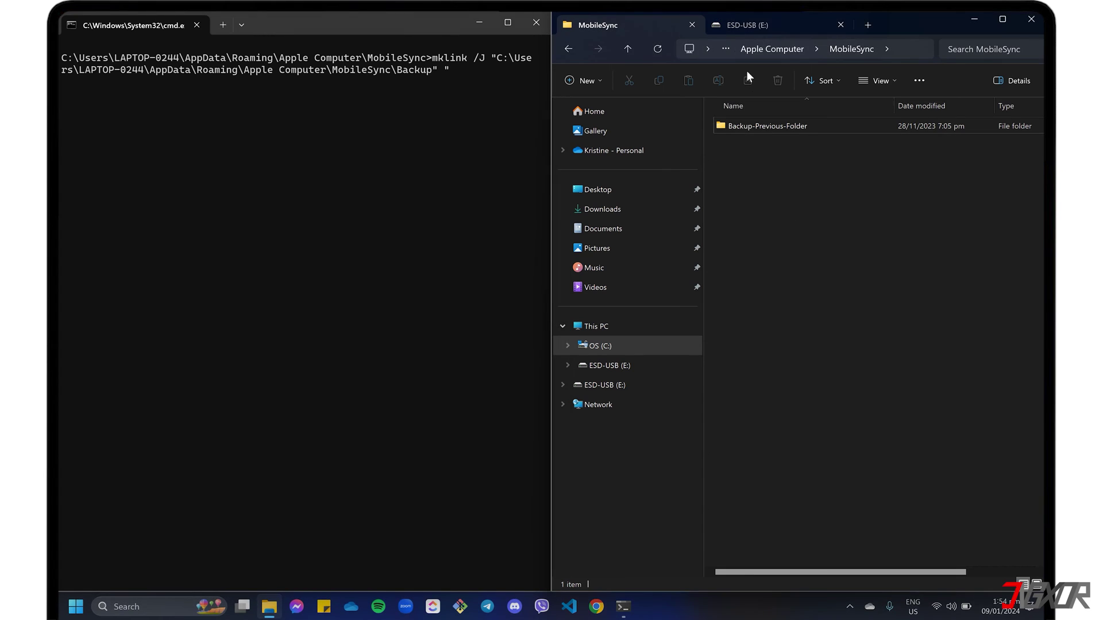
pyautogui.click(740, 25)
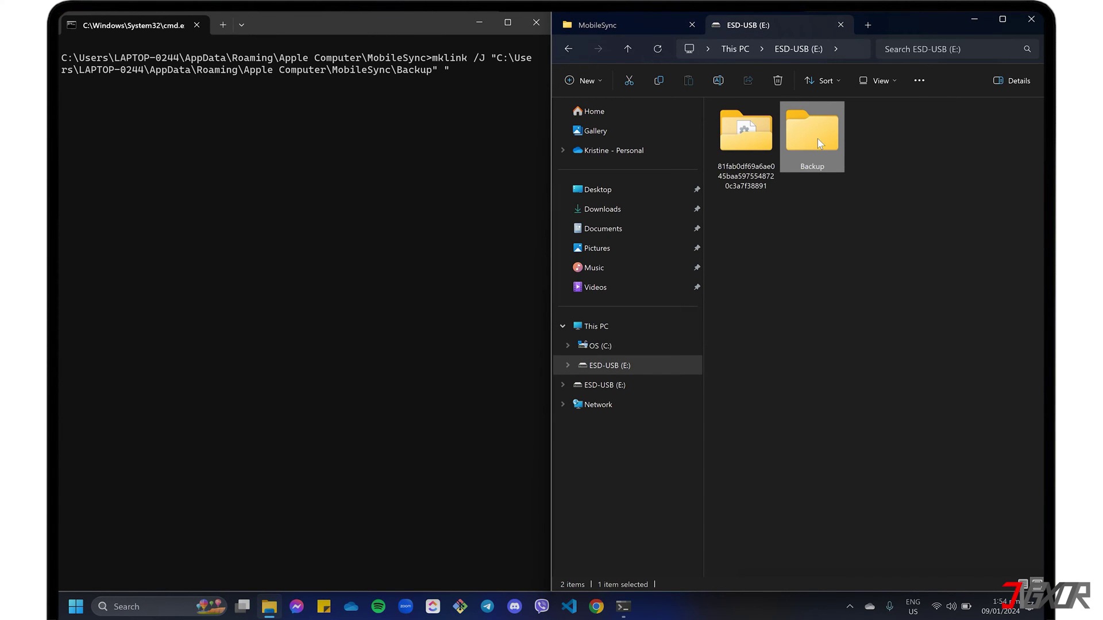
pyautogui.doubleClick(818, 160)
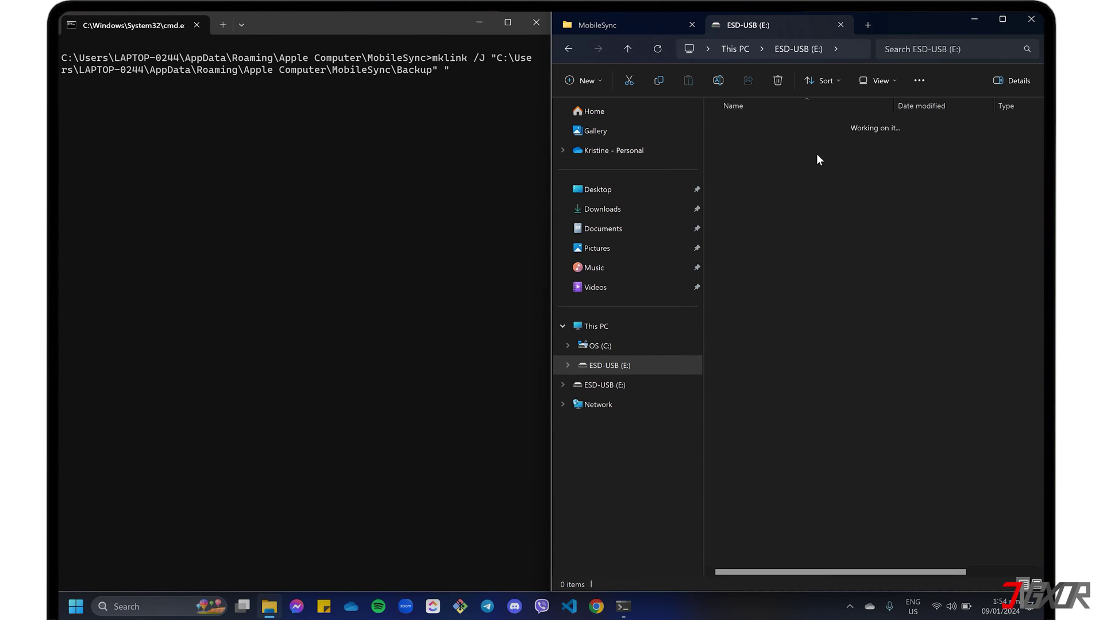
pyautogui.click(871, 51)
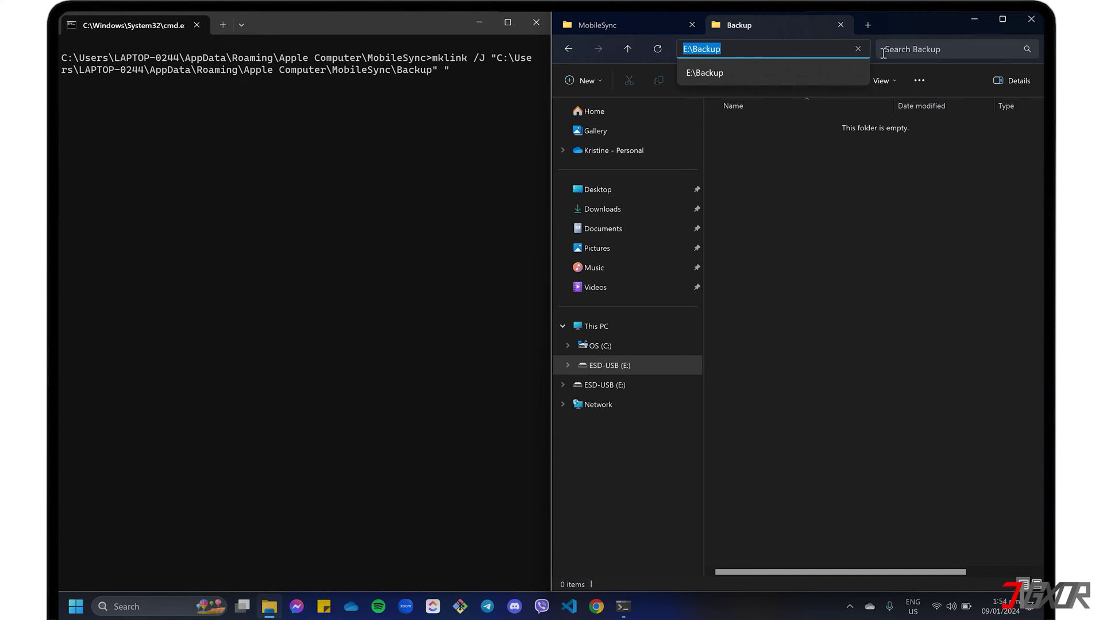
pyautogui.rightClick(808, 40)
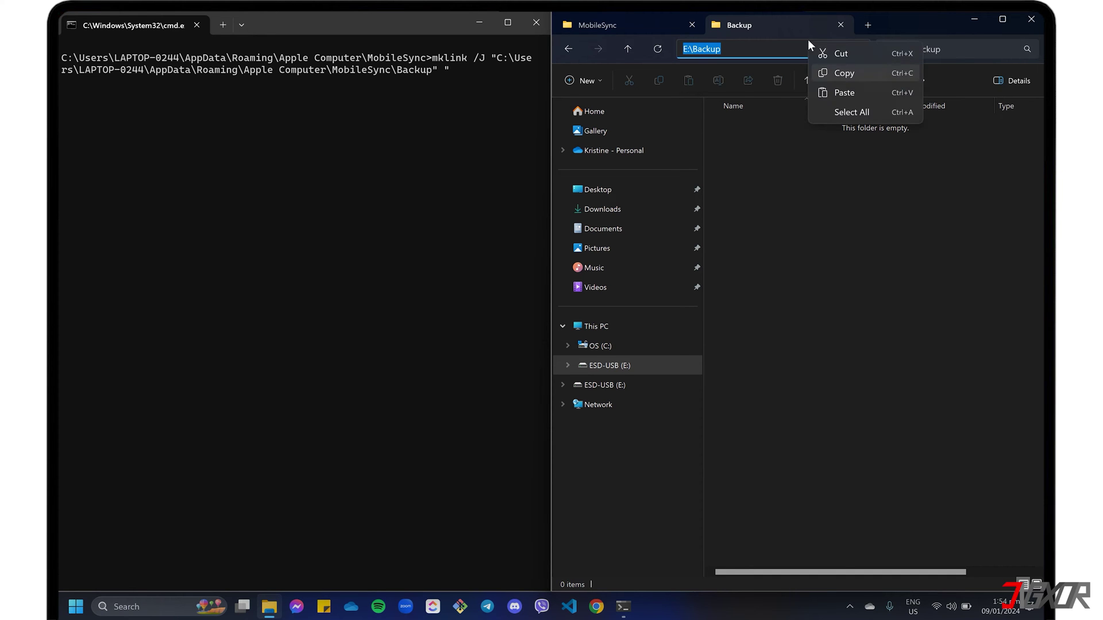
# - Complete the mklink command with target "E:\Backup" and run it to create the junction
pyautogui.click(850, 71)
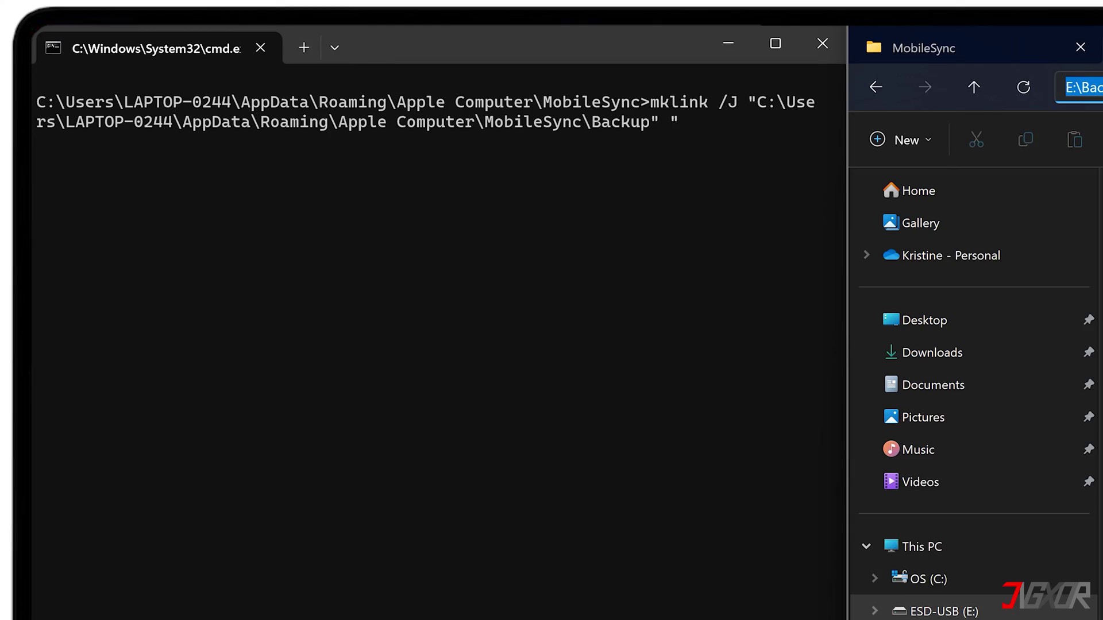
pyautogui.click(764, 188)
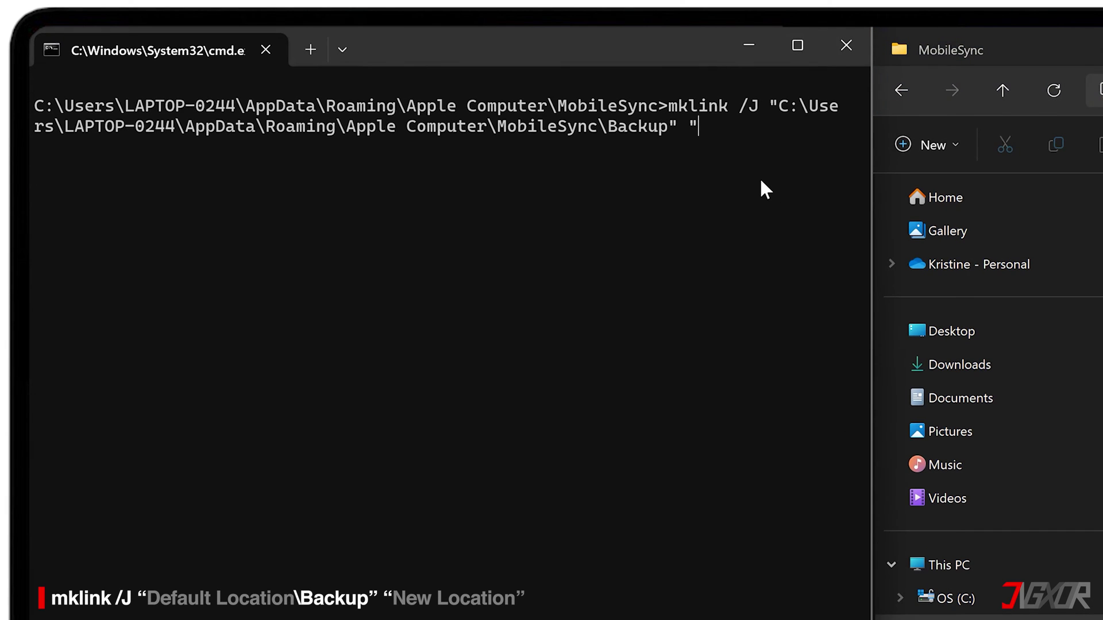
pyautogui.hotkey('ctrl', 'v')
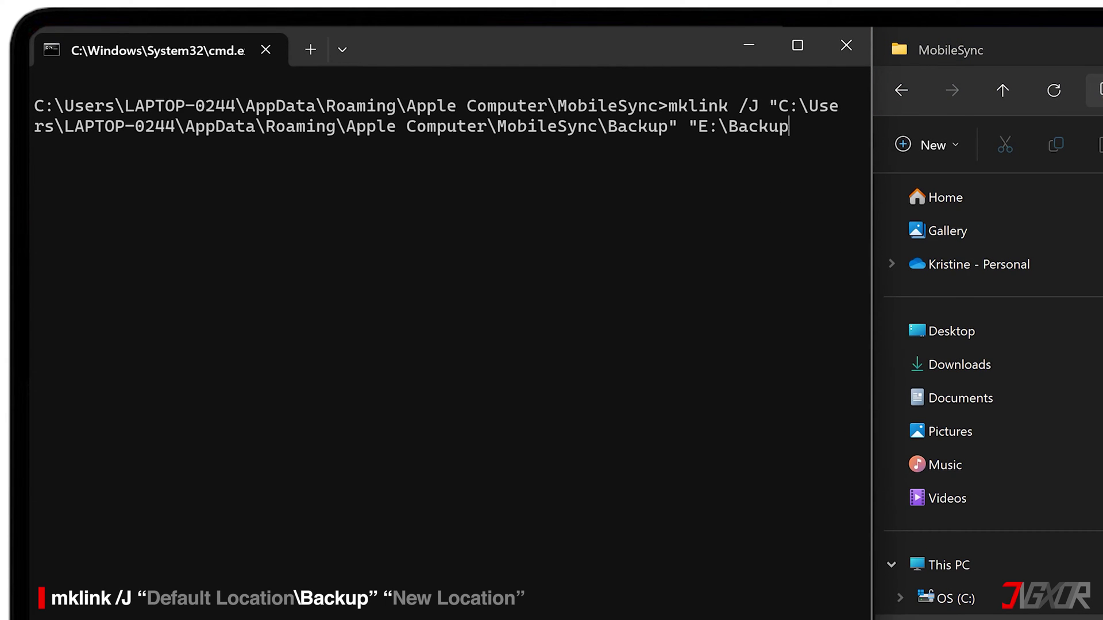
pyautogui.write('"')
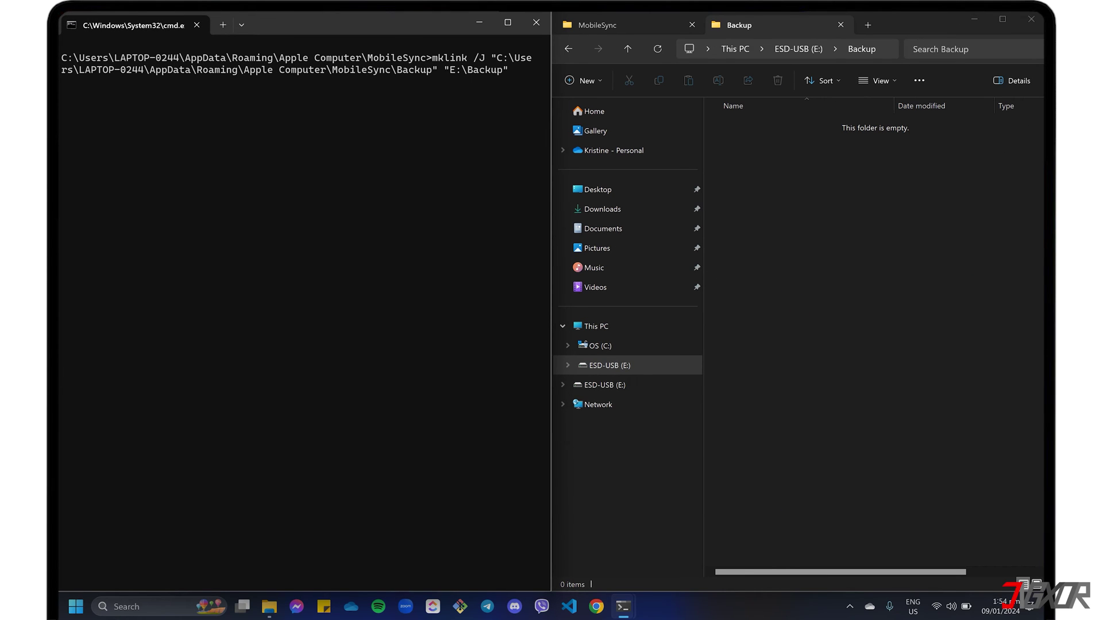
pyautogui.press('Return')
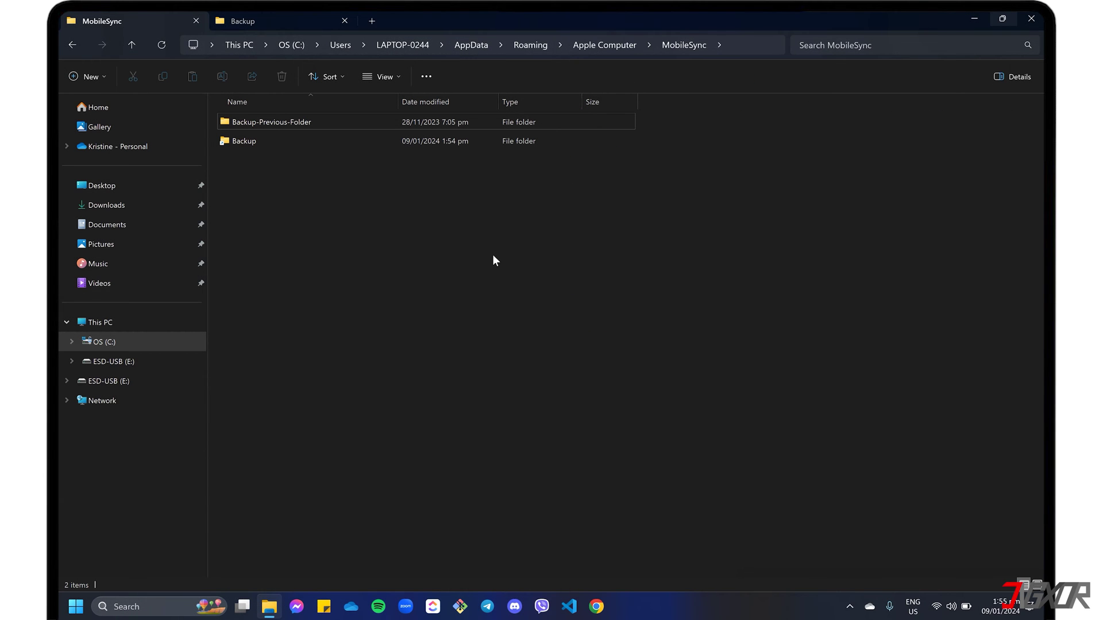
# - Minimize the File Explorer window showing MobileSync
pyautogui.click(974, 17)
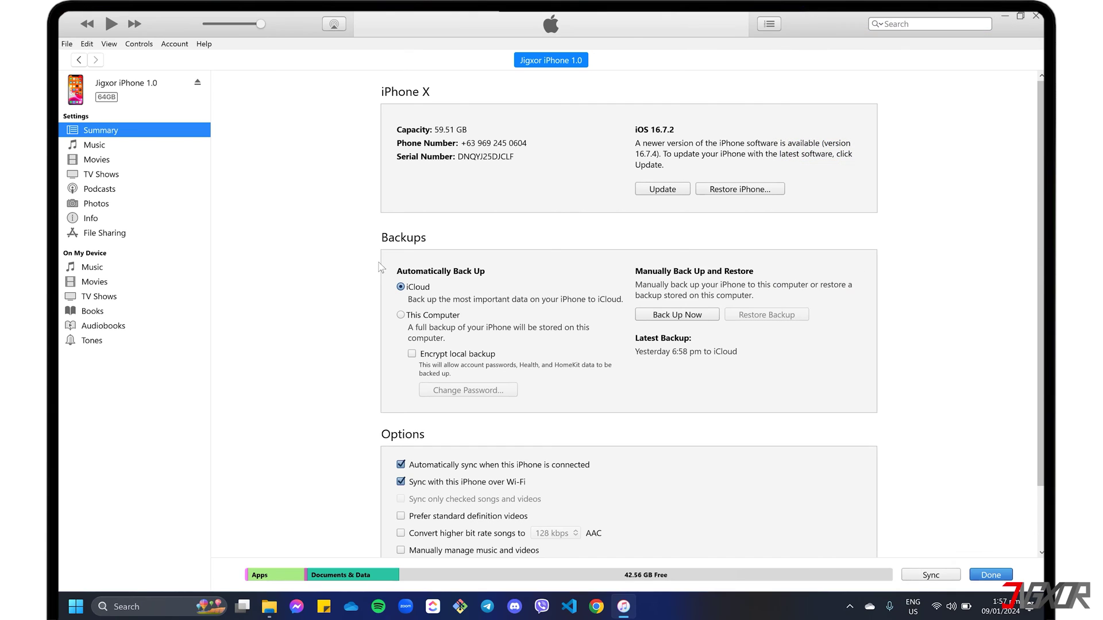
# - Set iPhone backups to This Computer and start Back Up Now
pyautogui.click(401, 316)
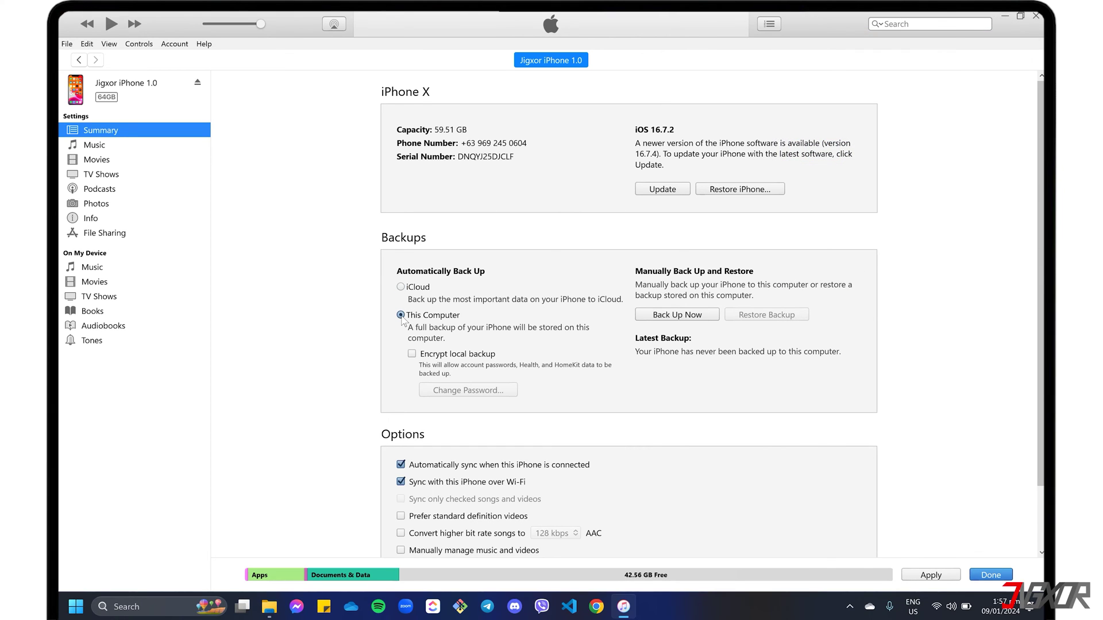
pyautogui.click(676, 315)
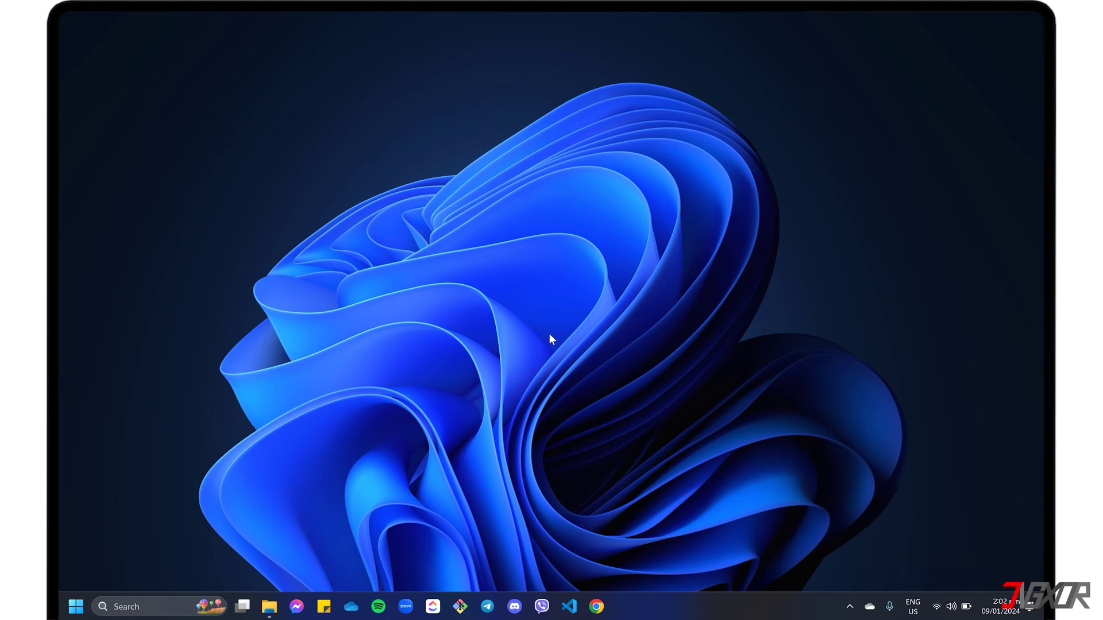
# - Open the Backup folder on ESD-USB (E:) to confirm the iPhone backup is there
pyautogui.click(269, 607)
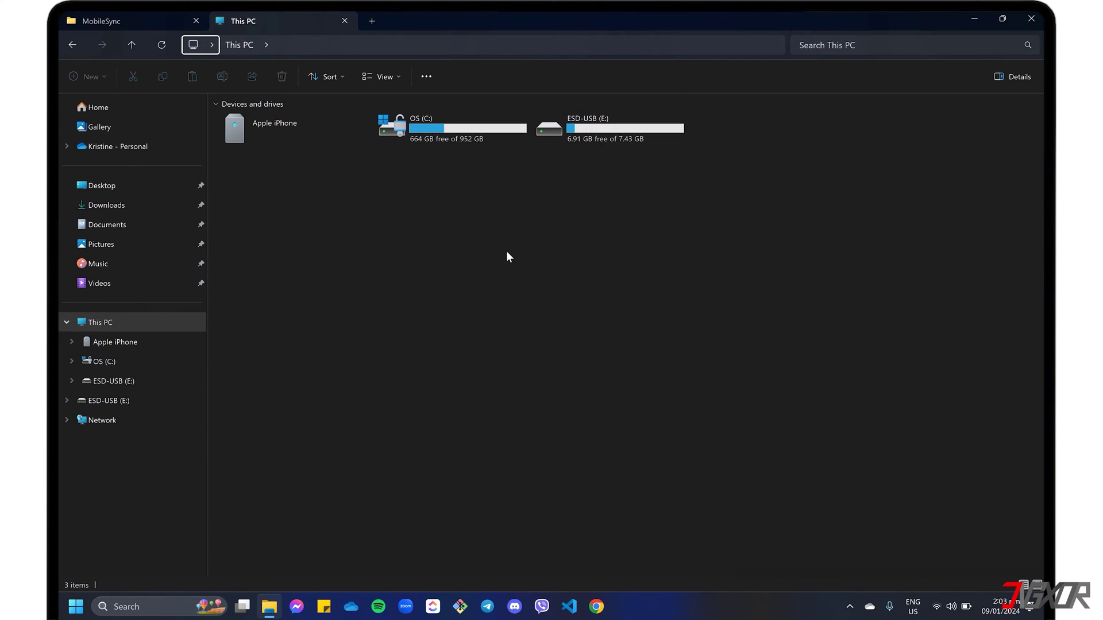
pyautogui.doubleClick(618, 122)
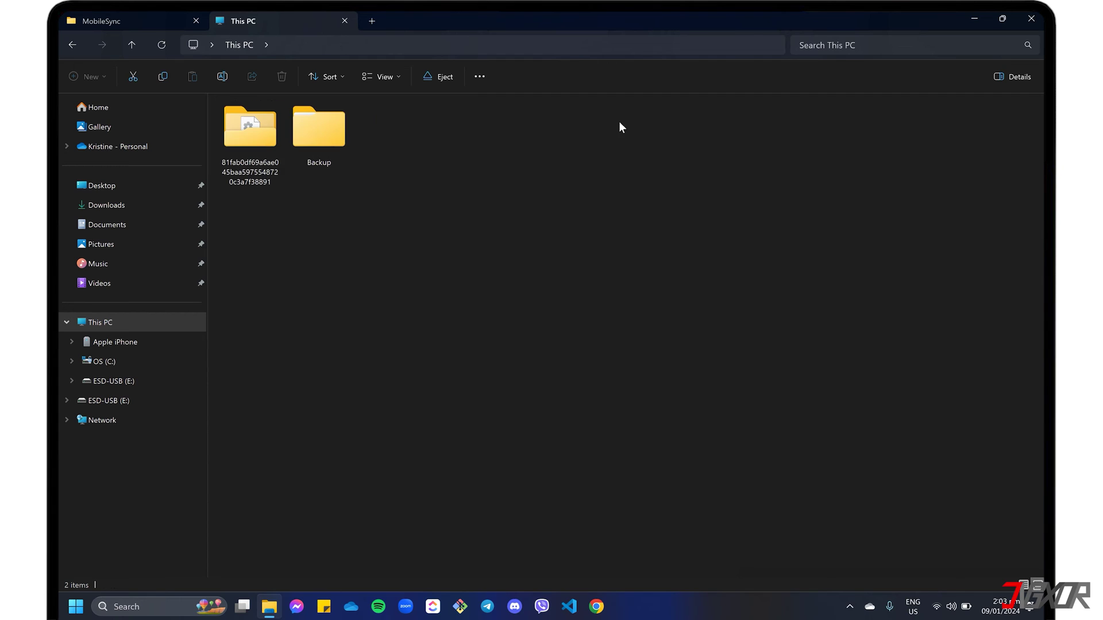
pyautogui.doubleClick(315, 136)
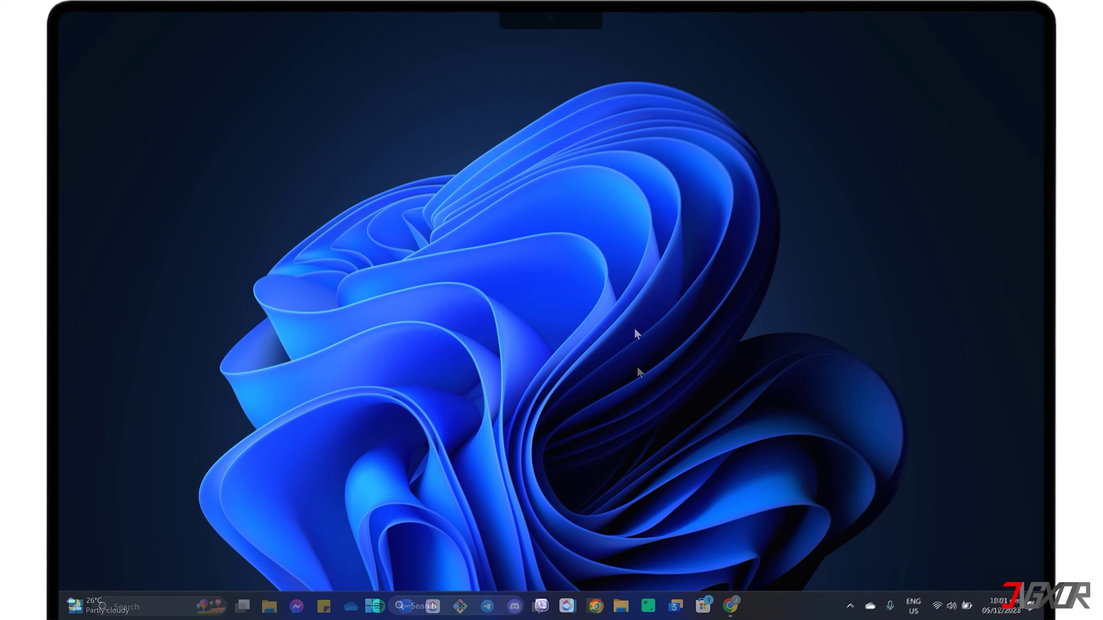
# - Download the Windows installer imyfone-itransor_setup.exe (7.7 MB) from the iMyFone iTransor page
pyautogui.click(730, 607)
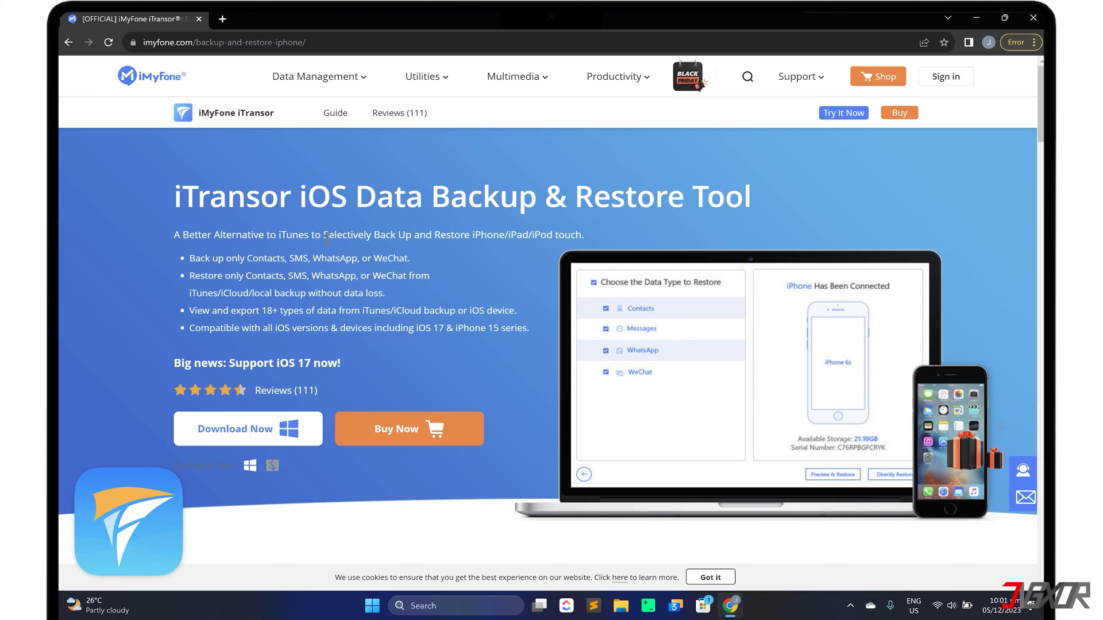
pyautogui.scroll(-5, 469, 254)
pyautogui.scroll(-2, 496, 283)
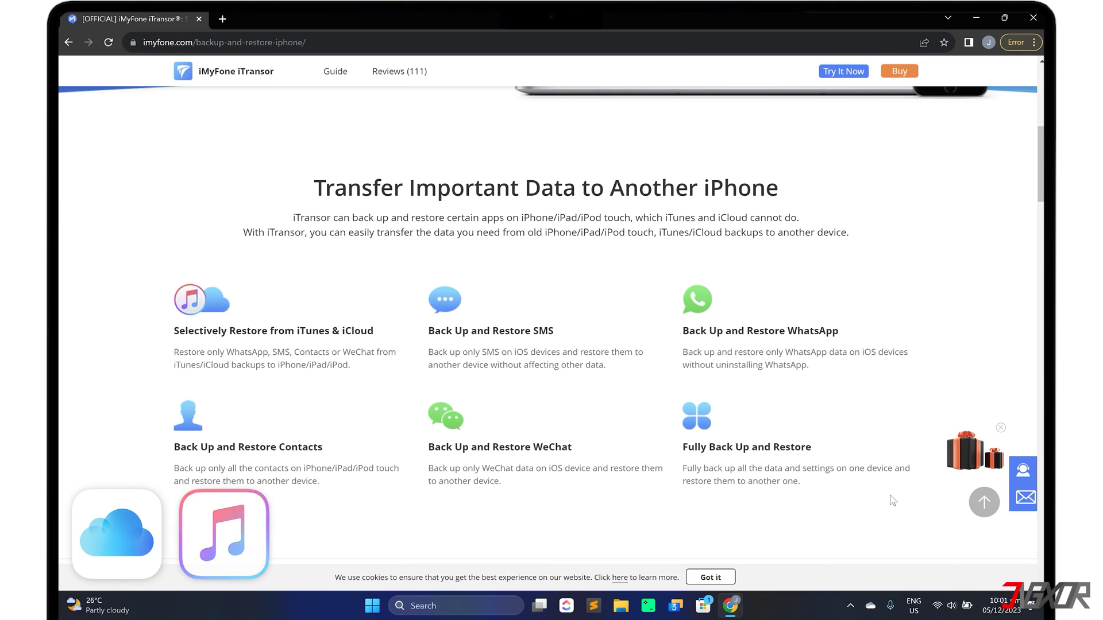
pyautogui.click(984, 502)
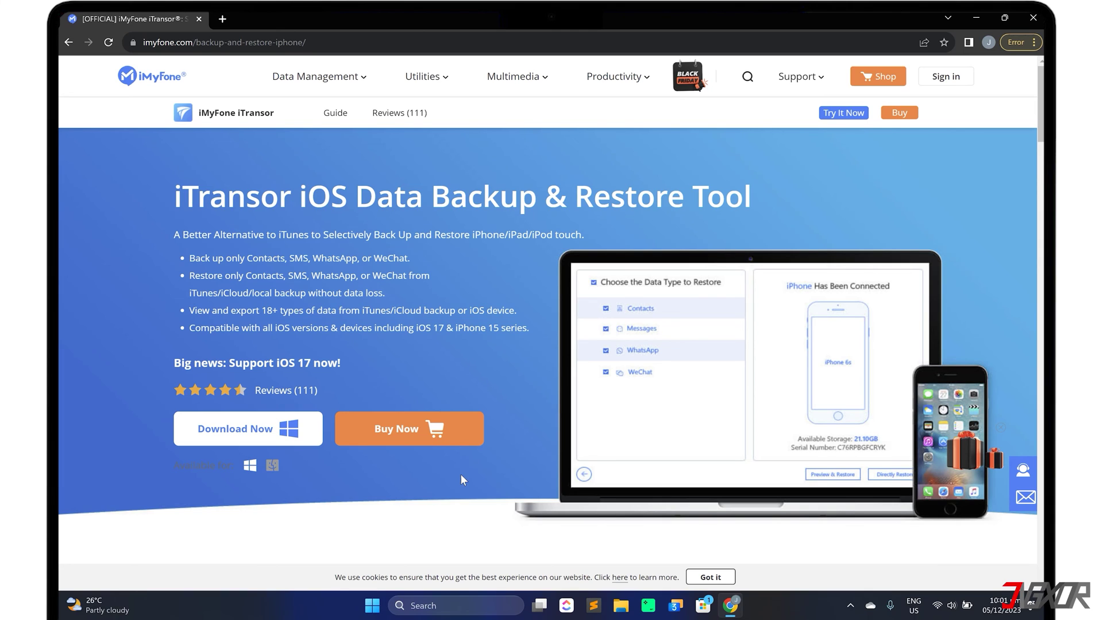
pyautogui.click(272, 465)
pyautogui.click(250, 465)
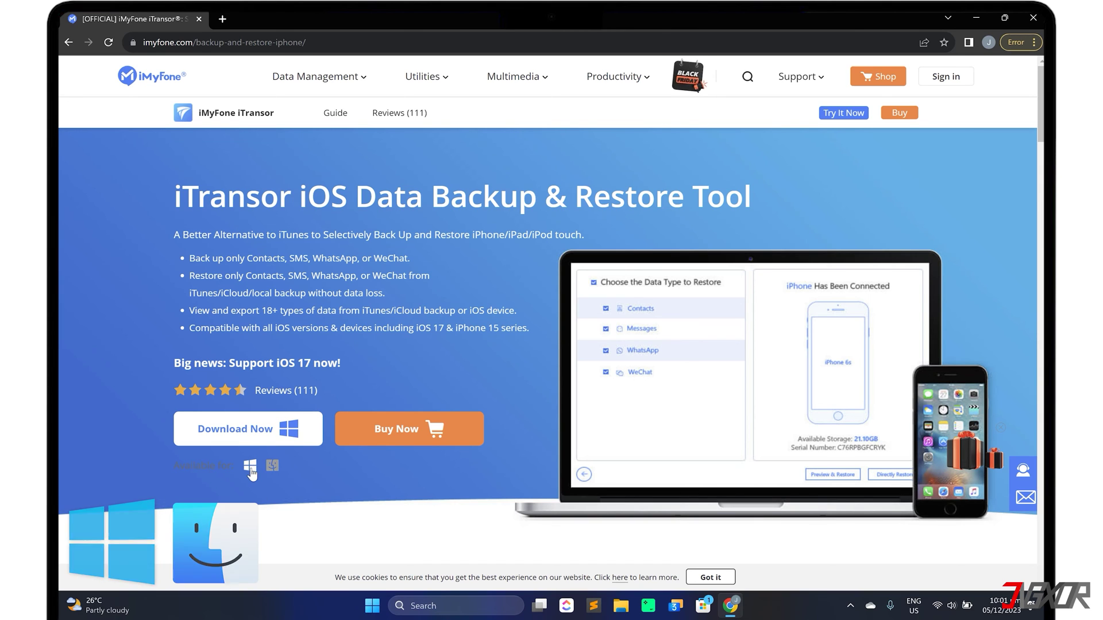
pyautogui.click(247, 434)
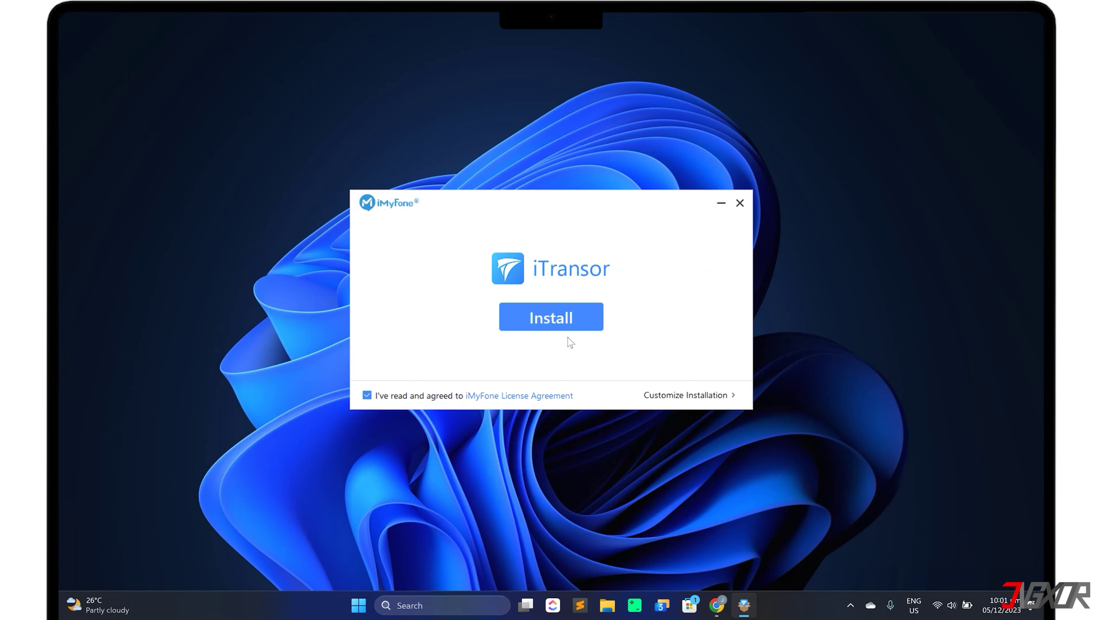
# - Install iMyFone iTransor and launch it when setup finishes
pyautogui.click(570, 322)
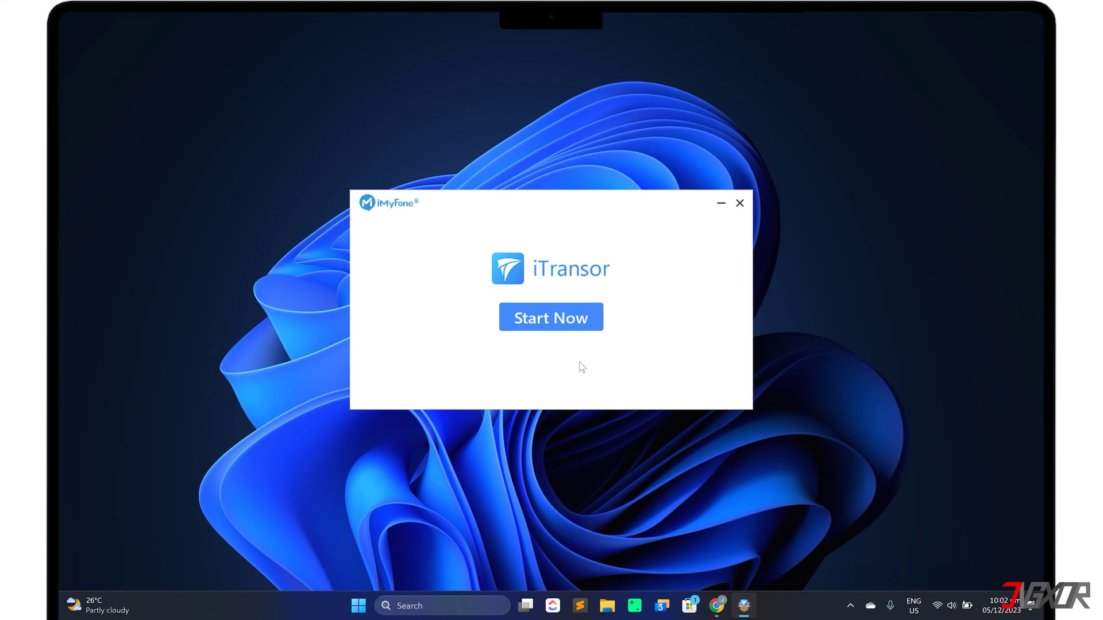
pyautogui.click(568, 320)
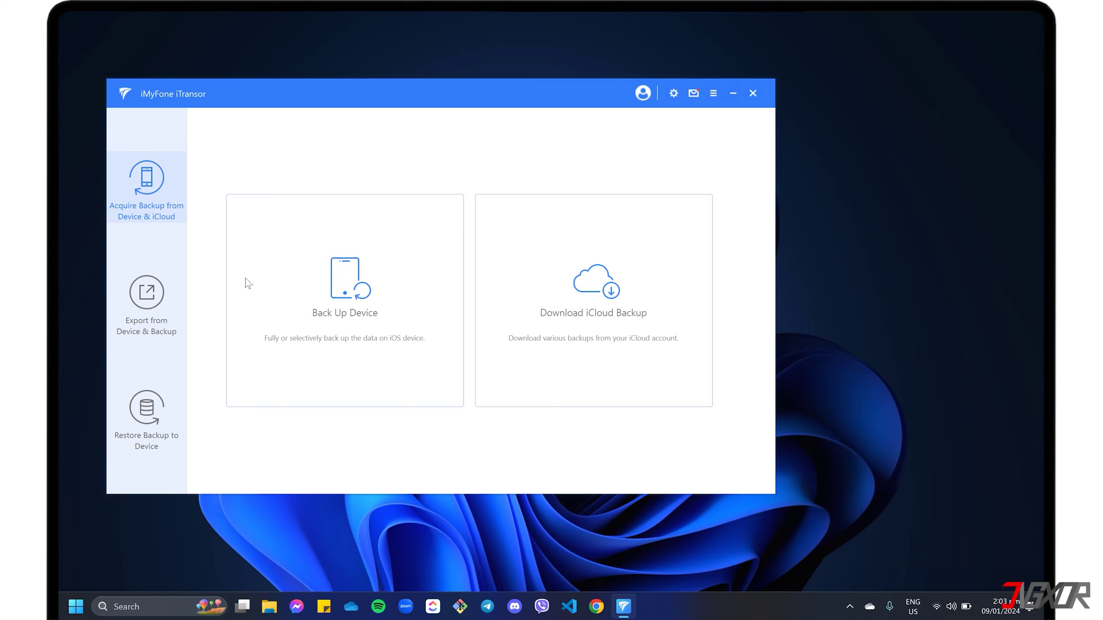
# - Choose Back Up Device, then trust this computer on the iPhone with its passcode
pyautogui.click(363, 316)
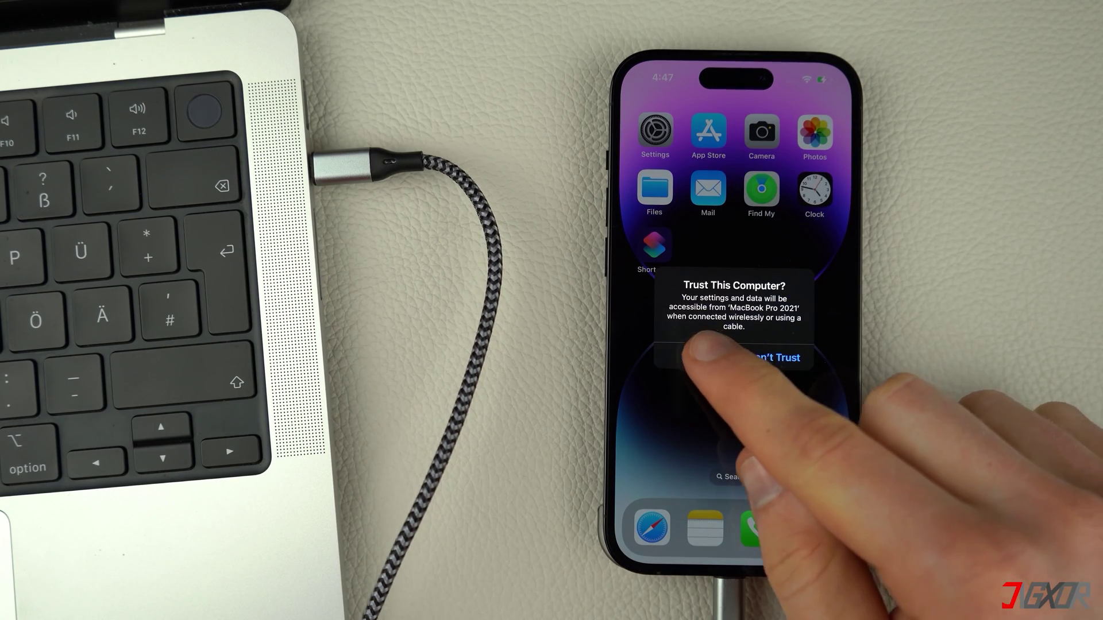
pyautogui.click(693, 357)
pyautogui.click(733, 426)
pyautogui.click(732, 426)
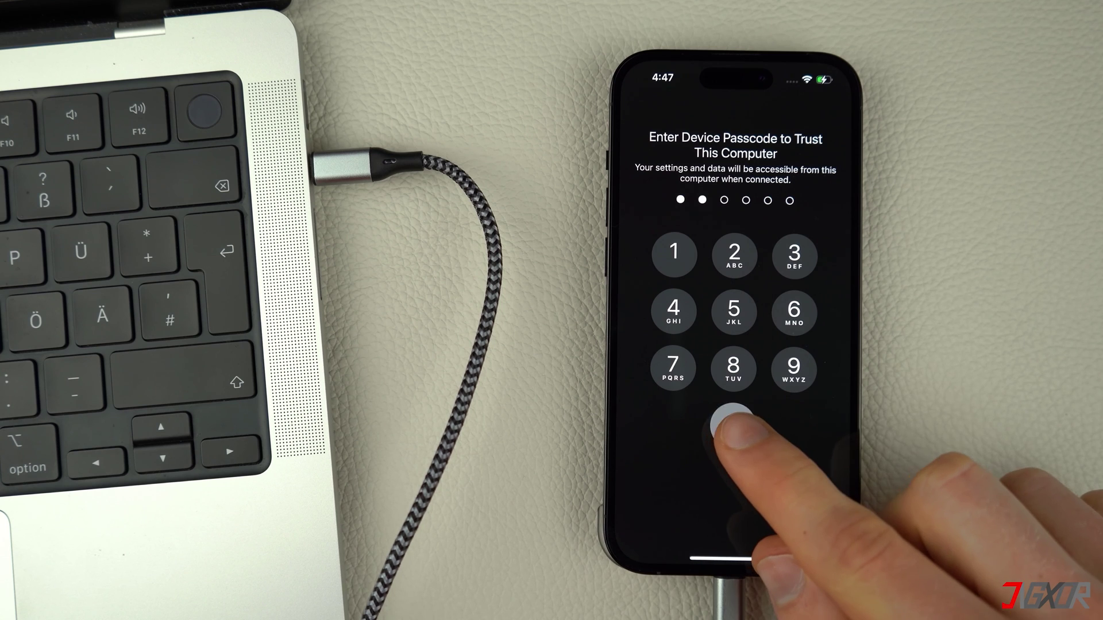
pyautogui.click(732, 426)
pyautogui.click(732, 426)
pyautogui.click(733, 426)
pyautogui.click(733, 426)
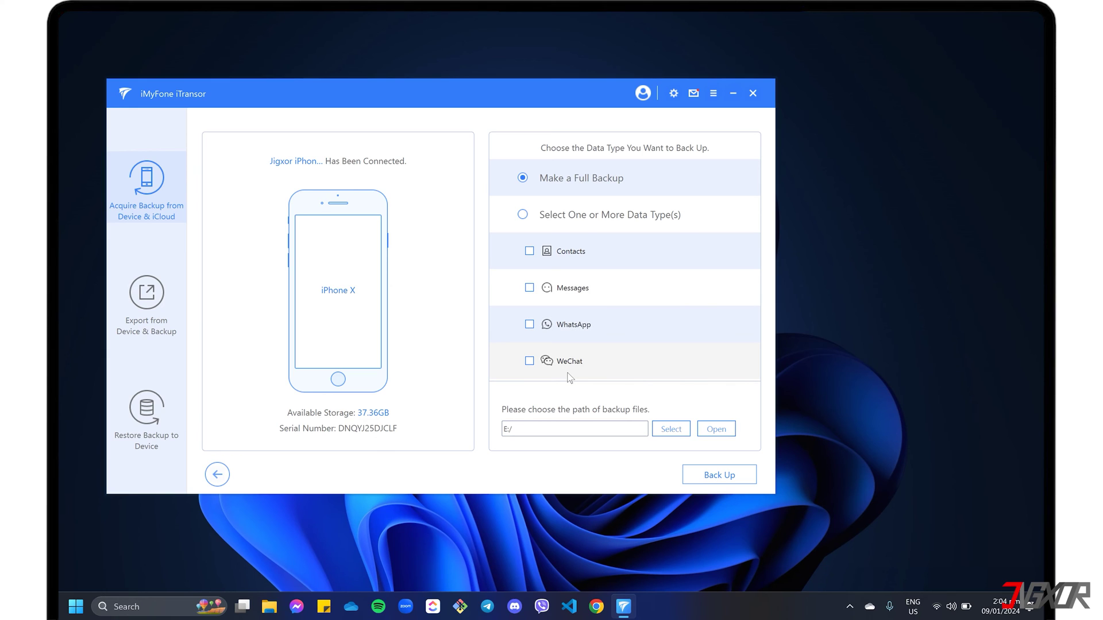
# - Set the backup location to ESD-USB (E:) and run a full iPhone backup
pyautogui.click(666, 431)
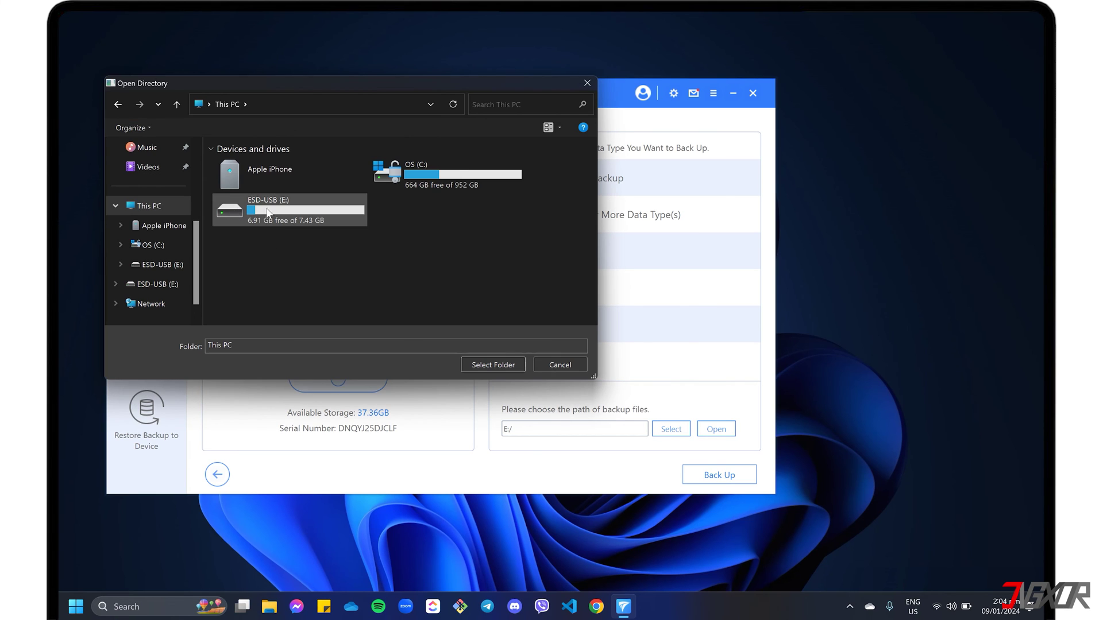
pyautogui.click(293, 217)
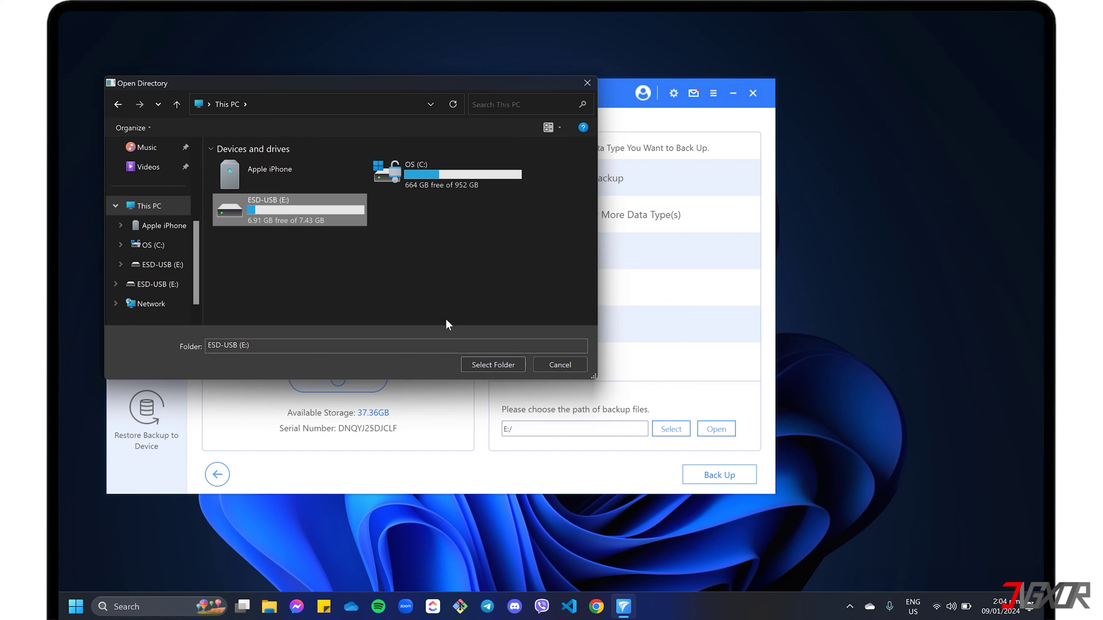
pyautogui.click(492, 367)
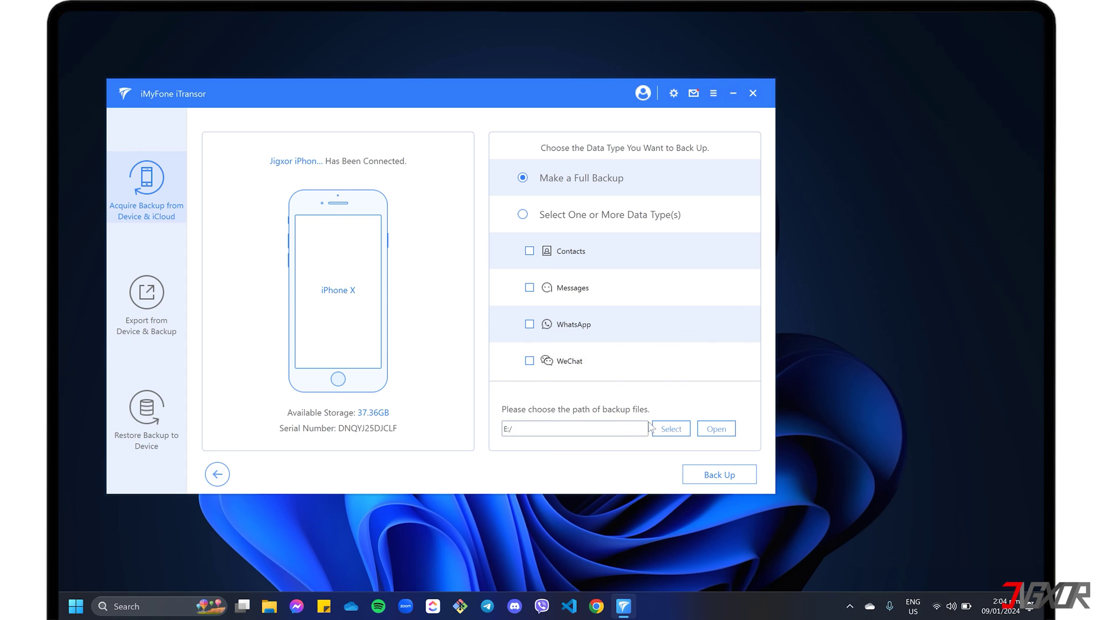
pyautogui.click(712, 479)
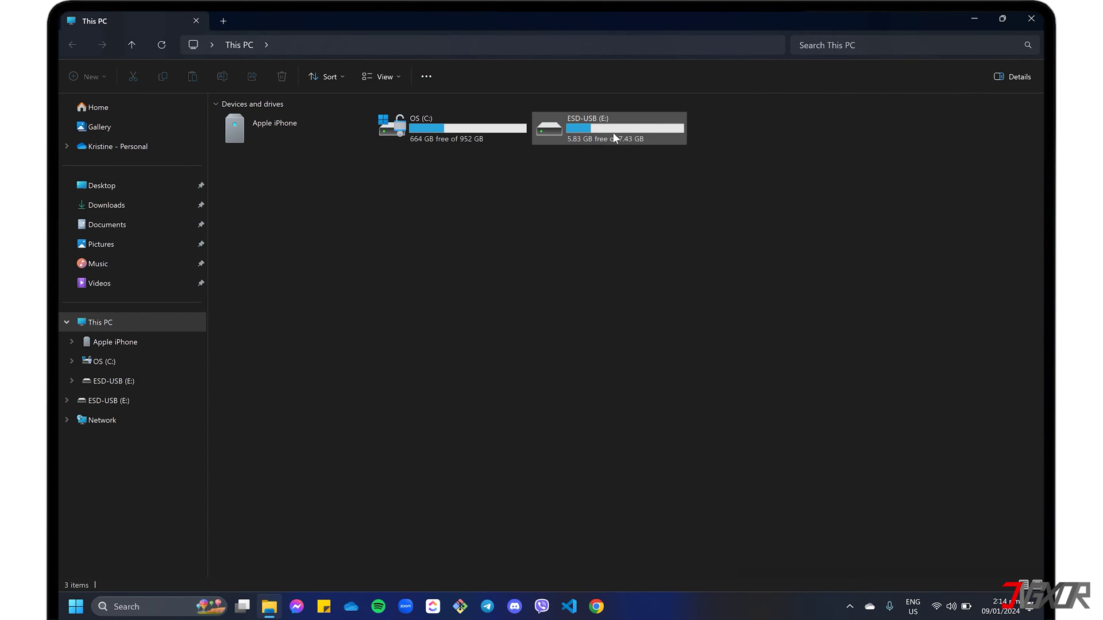
# - Open the iMyfone_Full_Backup folder on ESD-USB (E:) to view the dated backup
pyautogui.click(614, 136)
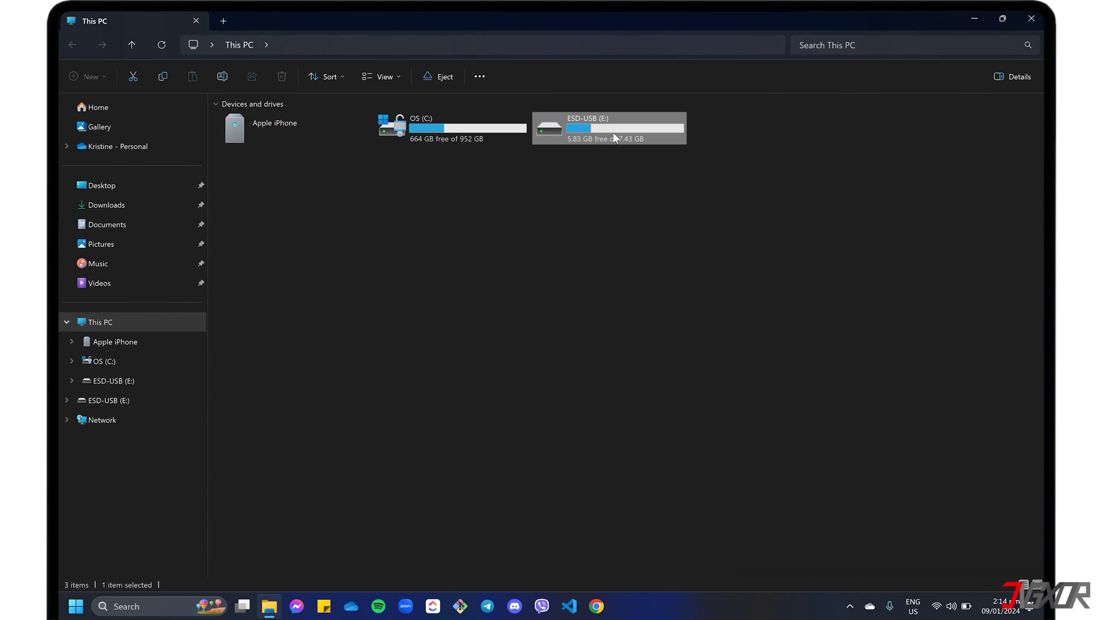
pyautogui.doubleClick(613, 137)
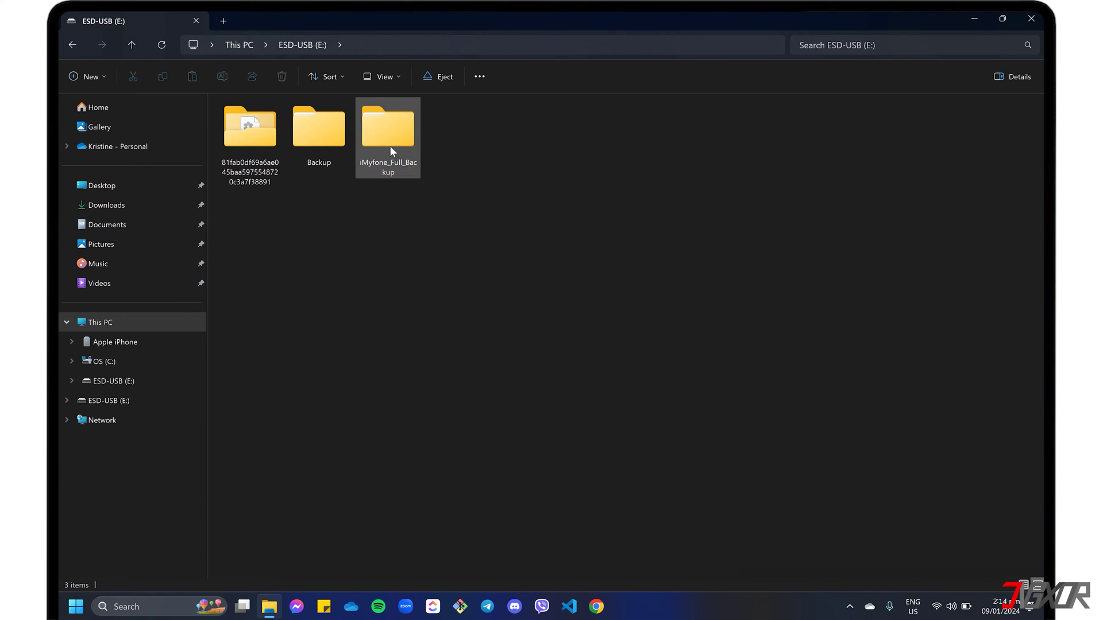
pyautogui.doubleClick(390, 145)
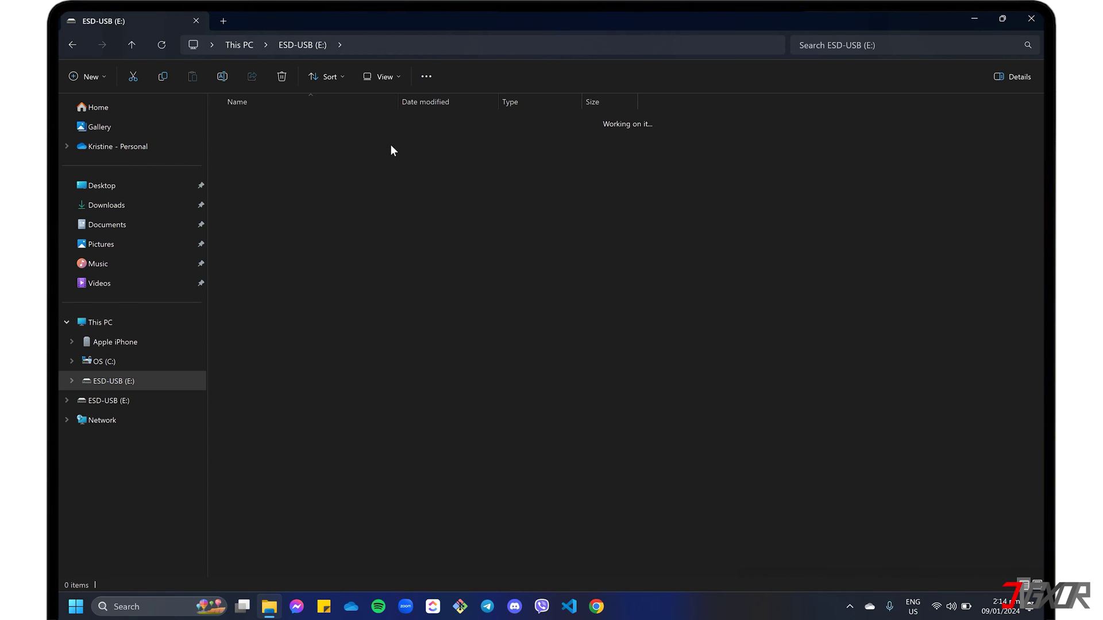